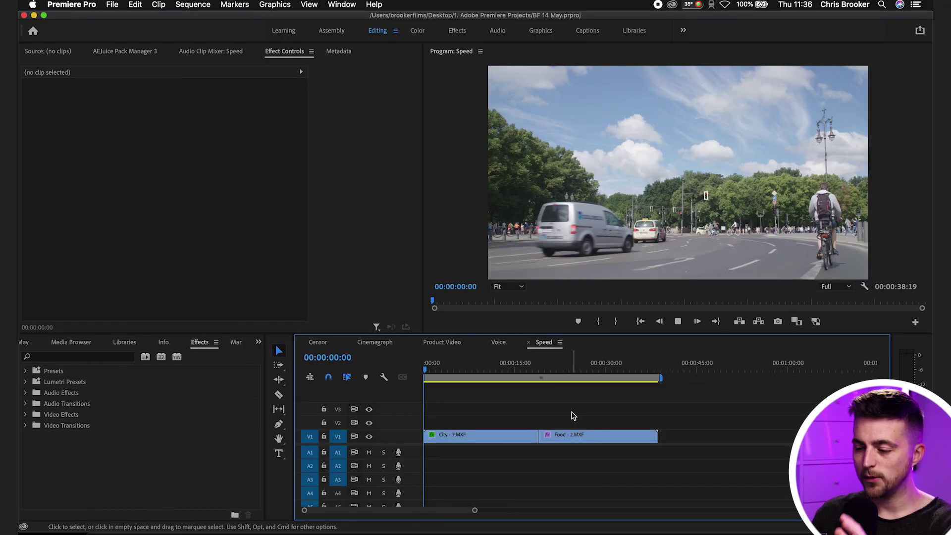
# Set the City clip's duration to 00:00:10:00 in Speed/Duration
pyautogui.press('space')
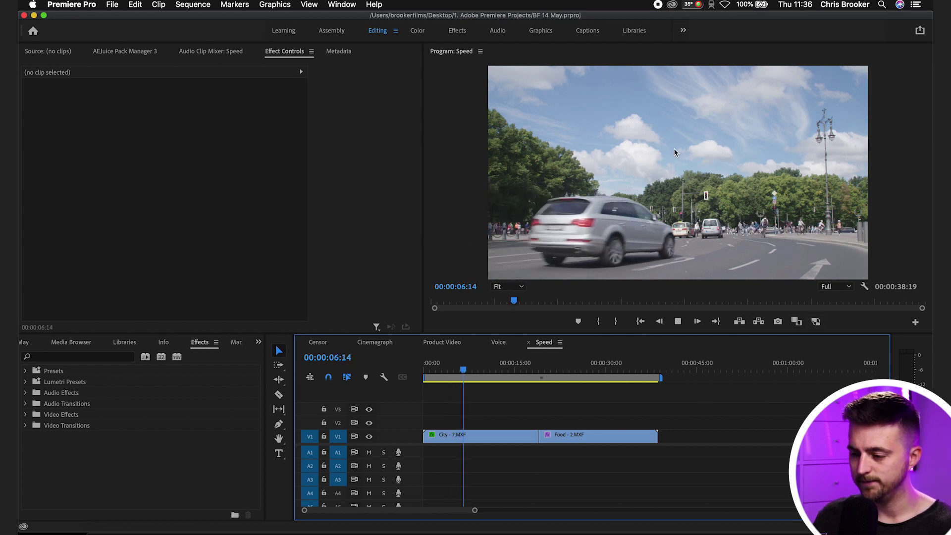
pyautogui.press('space')
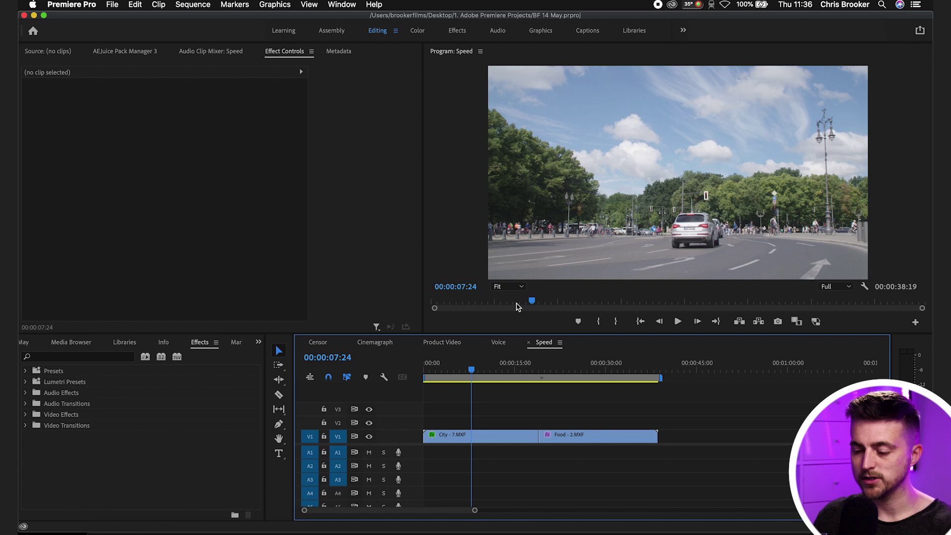
pyautogui.click(454, 436)
pyautogui.rightClick(453, 438)
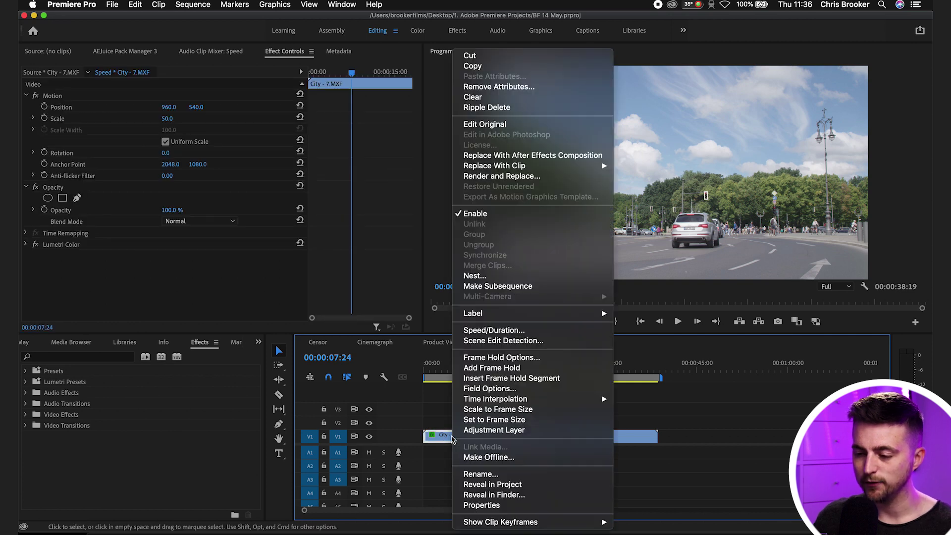
pyautogui.click(487, 330)
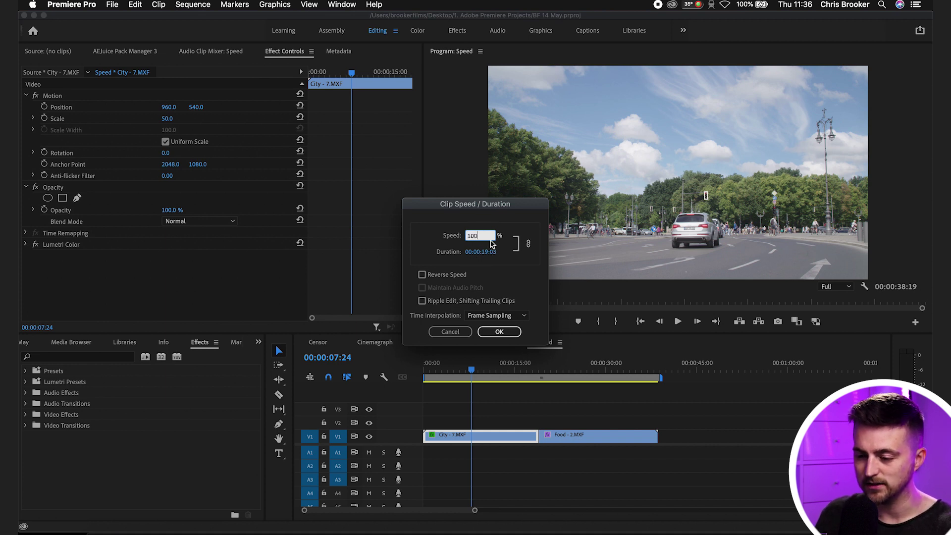
pyautogui.click(477, 252)
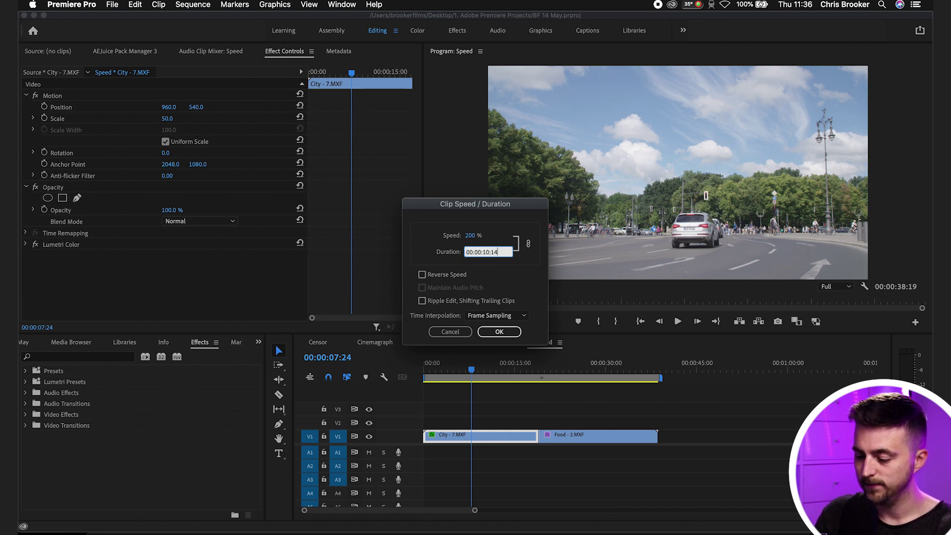
pyautogui.write('00:00:10:00')
pyautogui.press('Return')
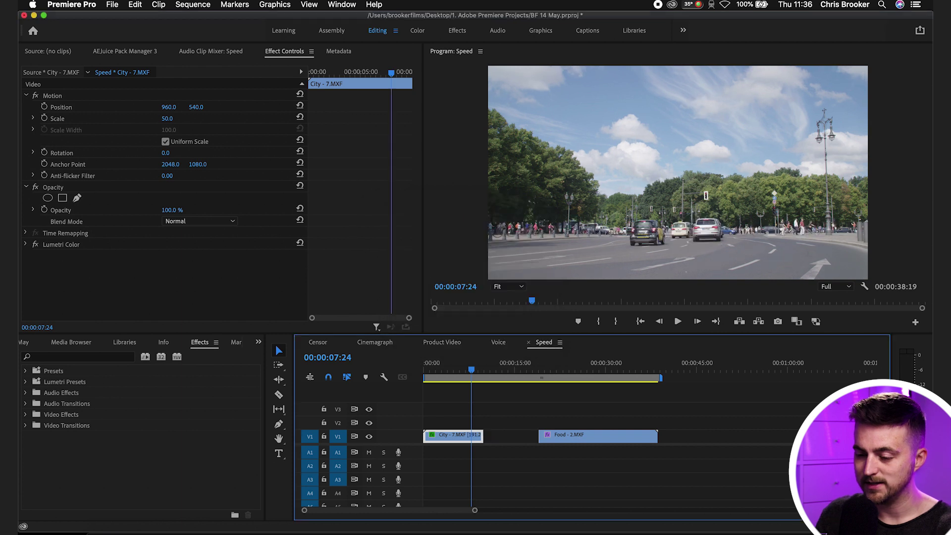
# Reopen Speed/Duration to confirm the City clip now runs at 191.2%
pyautogui.rightClick(442, 435)
pyautogui.click(495, 329)
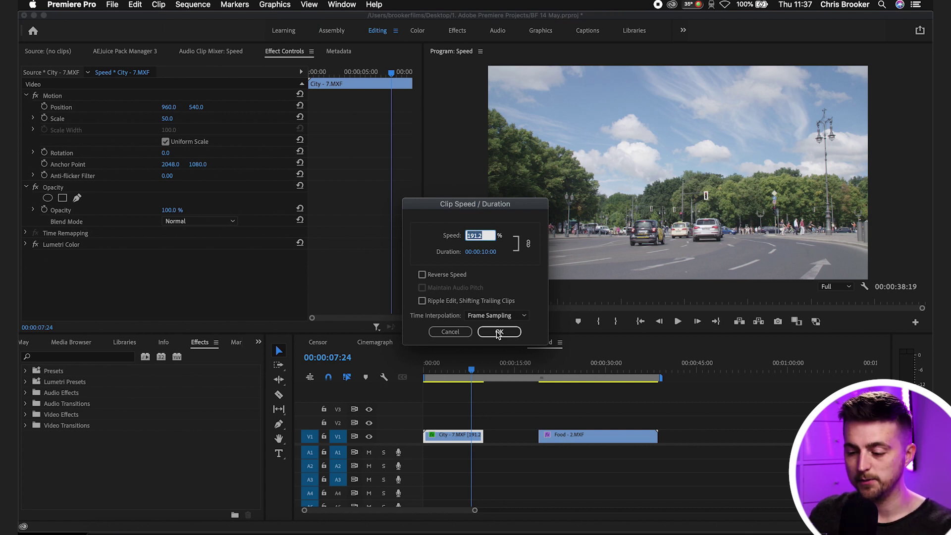
pyautogui.click(499, 332)
# Preview the sped-up sequence from the start, then set the City clip's speed to 50%
pyautogui.press('Home')
pyautogui.press('space')
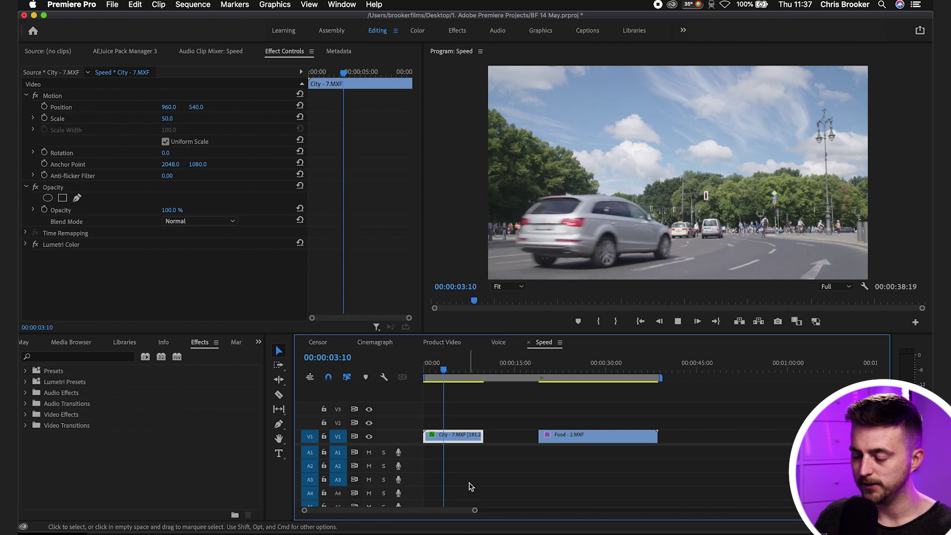
pyautogui.press('space')
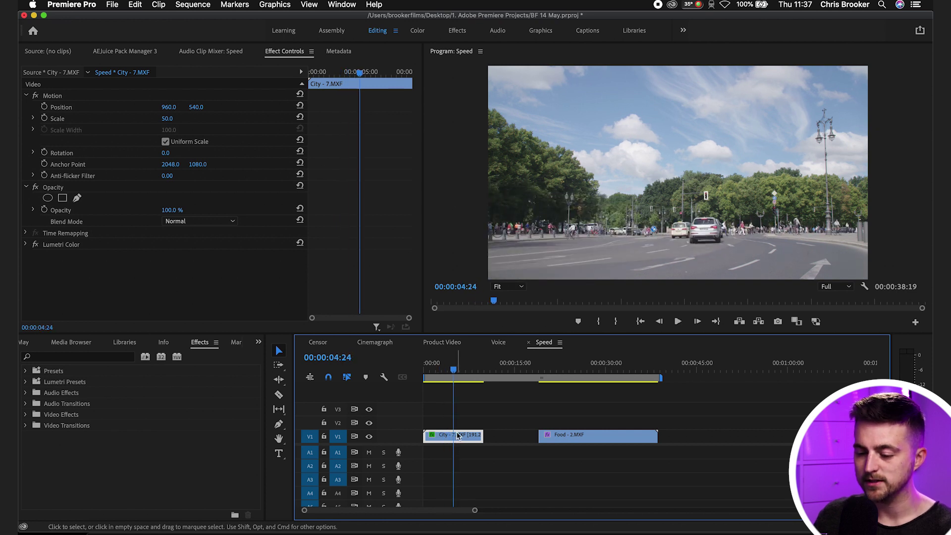
pyautogui.rightClick(455, 429)
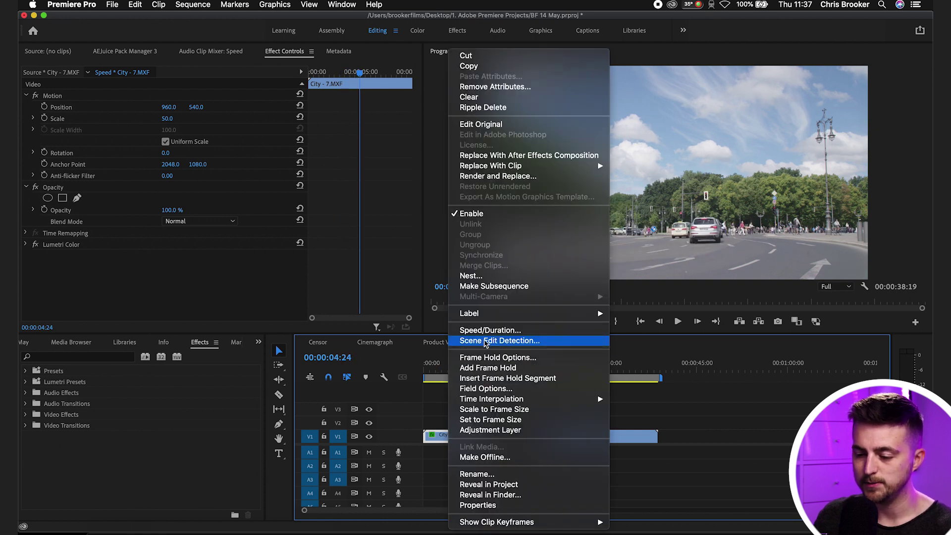
pyautogui.click(488, 330)
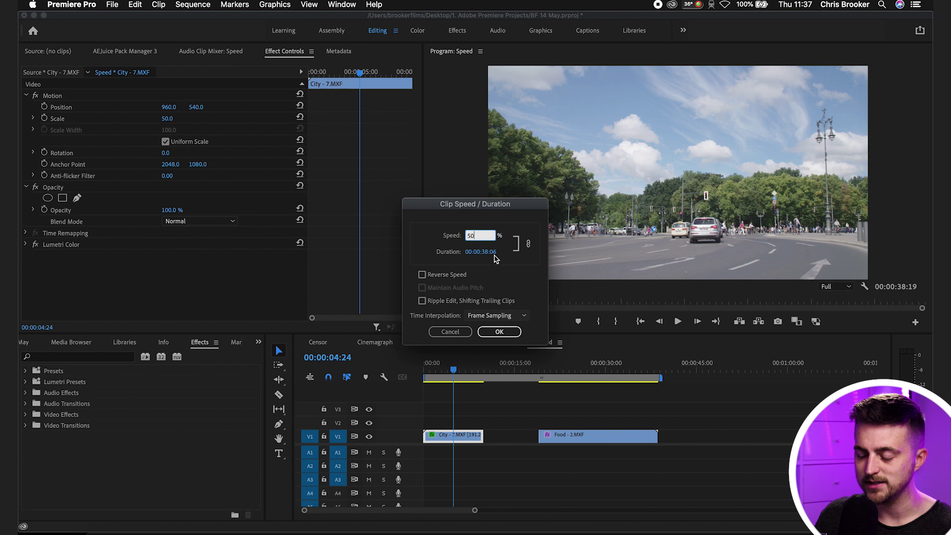
pyautogui.press('Return')
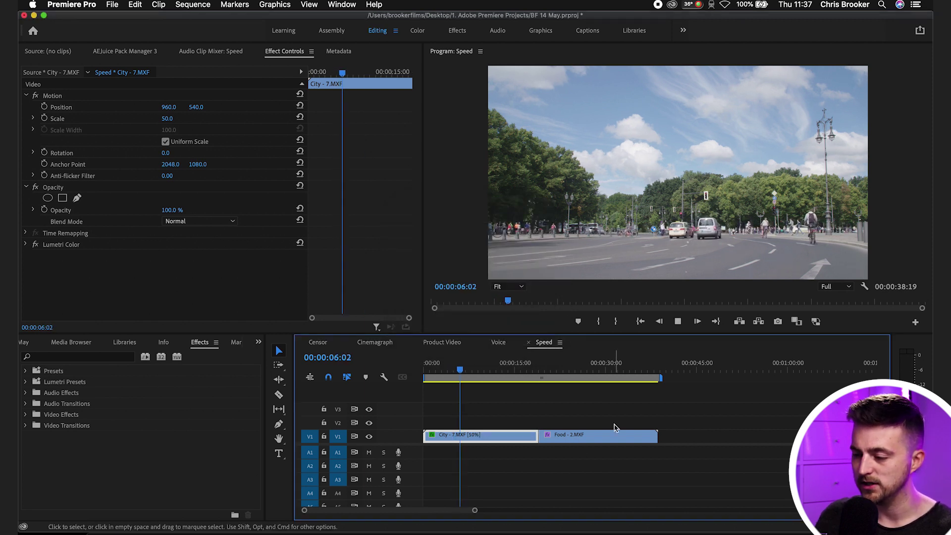
# Zoom the Program monitor to 200% and scrub the slowed clip to 00:00:05:23
pyautogui.click(509, 286)
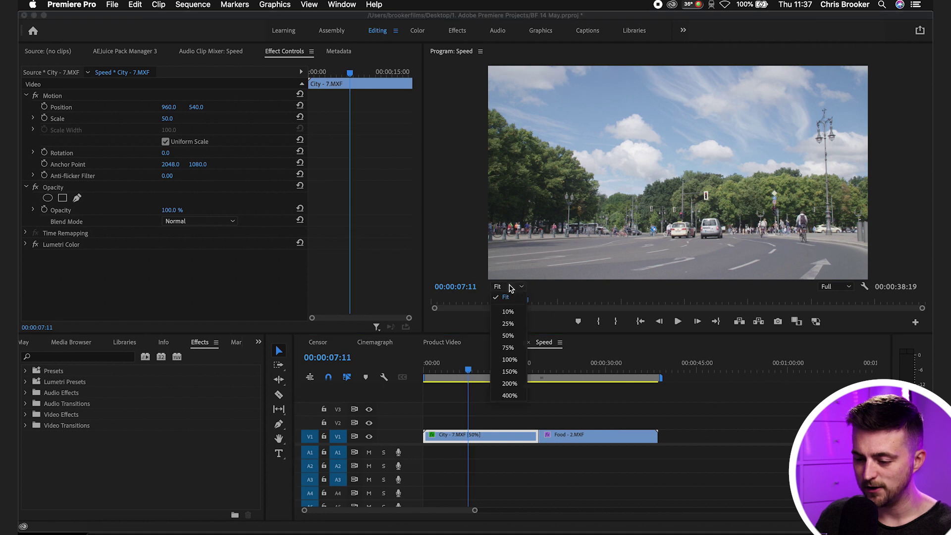
pyautogui.click(509, 383)
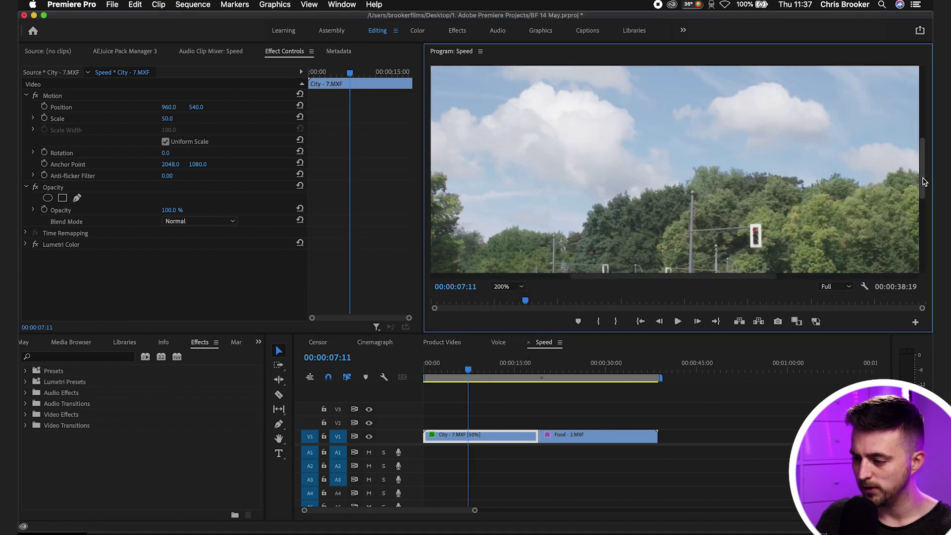
pyautogui.moveTo(924, 182); pyautogui.dragTo(924, 208)
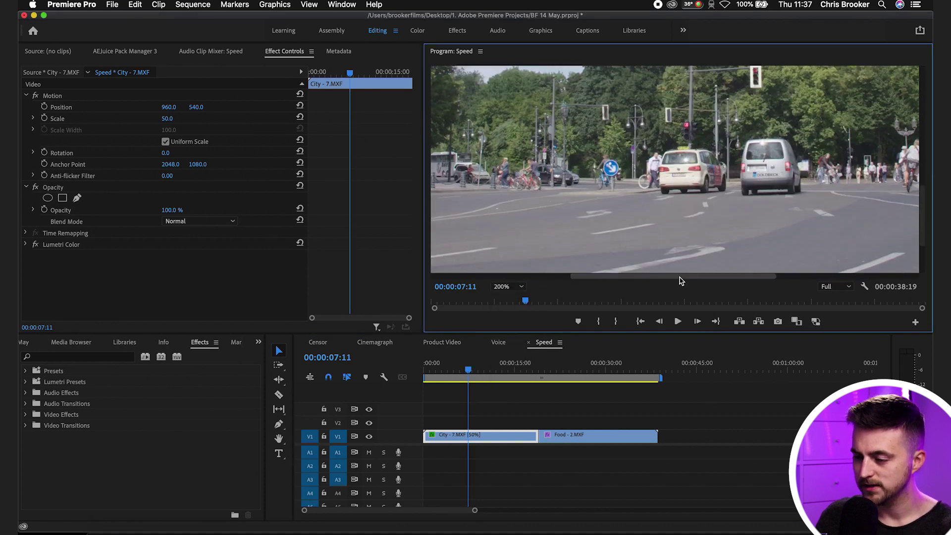
pyautogui.moveTo(680, 281); pyautogui.dragTo(738, 276)
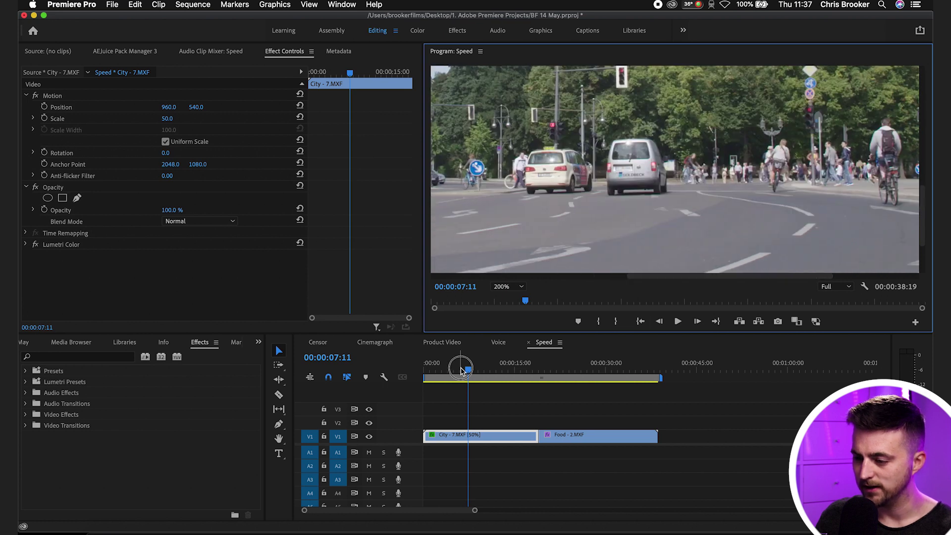
pyautogui.moveTo(460, 368); pyautogui.dragTo(432, 375)
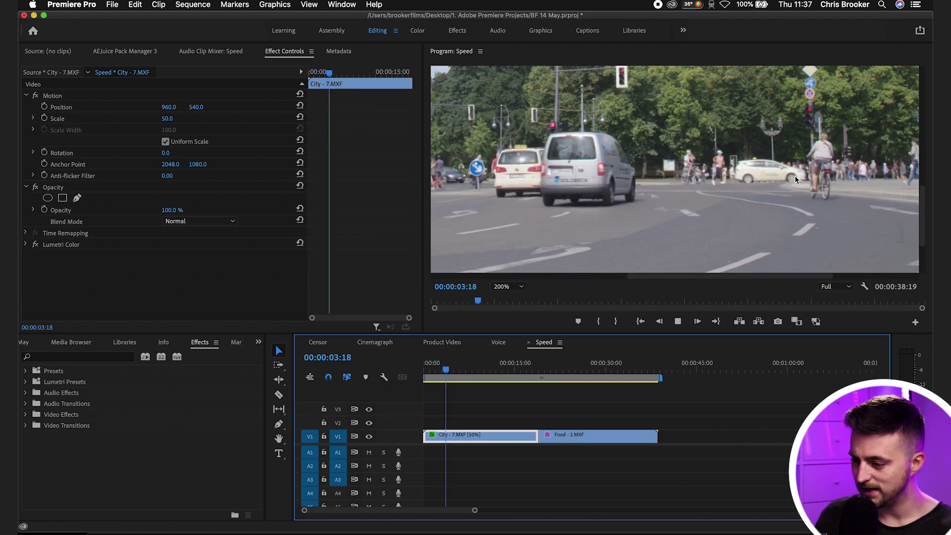
pyautogui.click(458, 362)
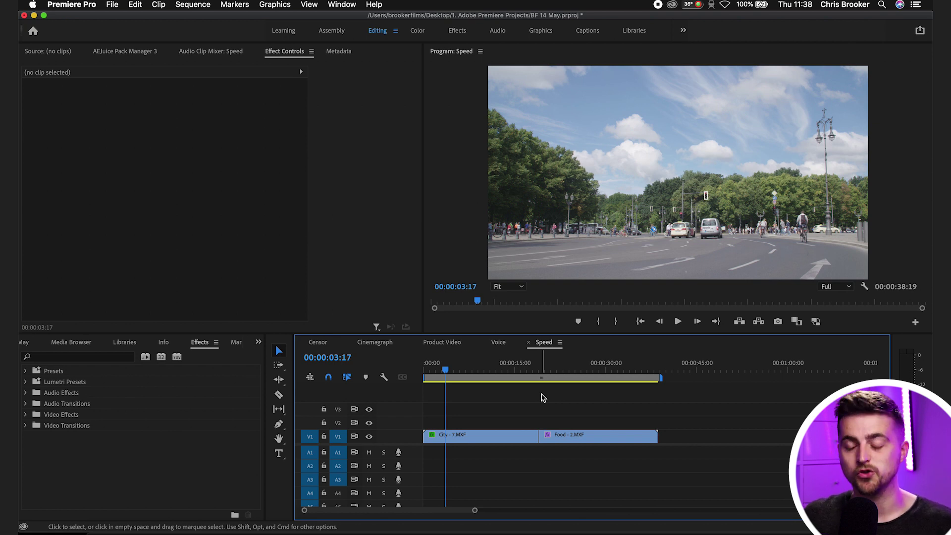
# Shorten the City clip with the Rate Stretch tool to speed it up, then preview
pyautogui.click(279, 350)
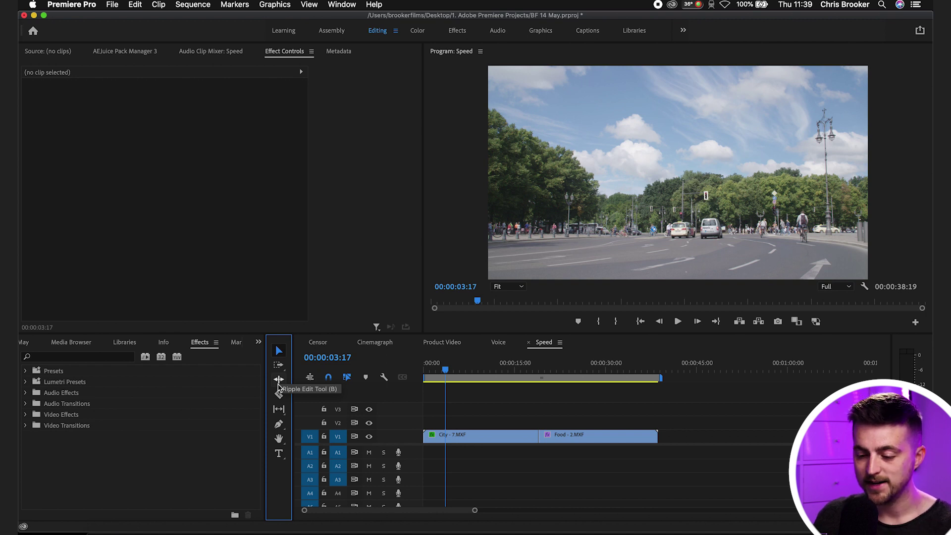
pyautogui.moveTo(278, 386); pyautogui.dragTo(351, 405)
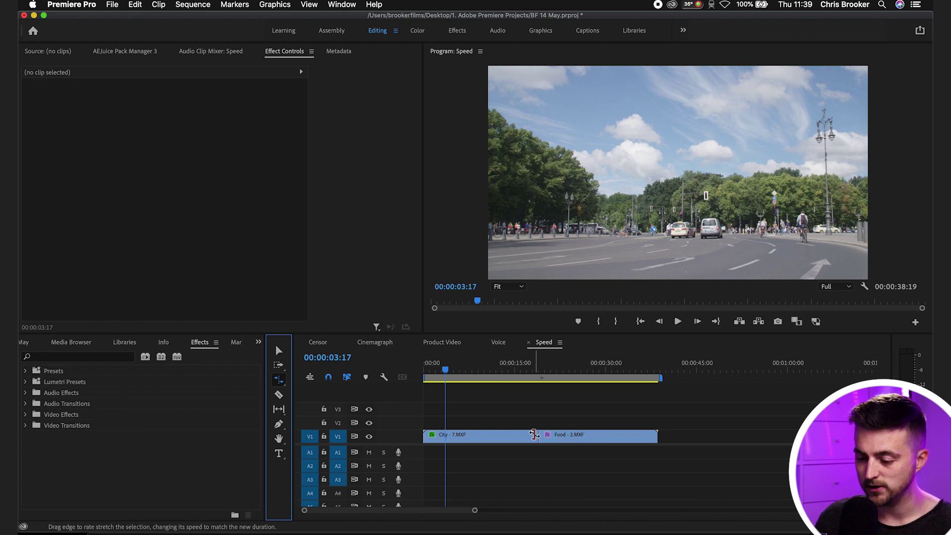
pyautogui.moveTo(534, 435); pyautogui.dragTo(460, 436)
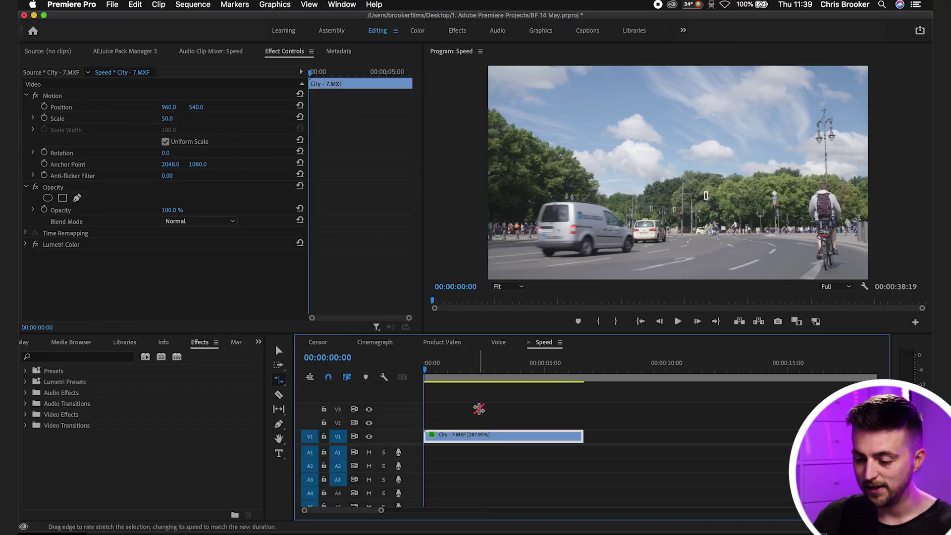
pyautogui.press('space')
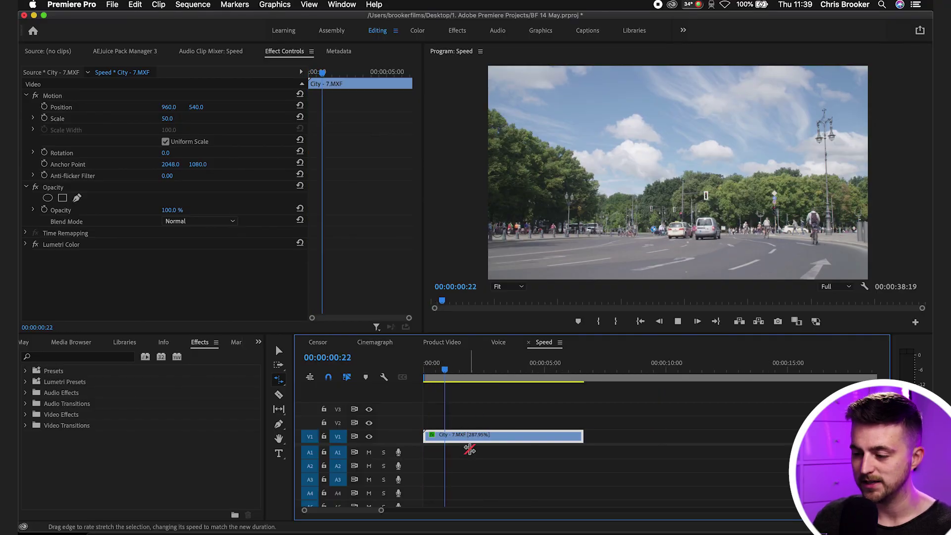
pyautogui.press('space')
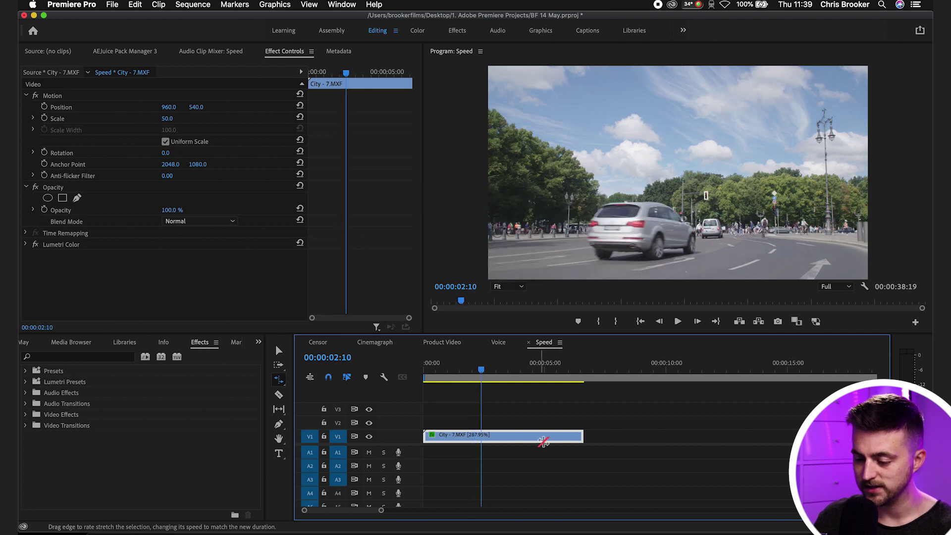
# Rate-stretch the City clip back out to meet the Food clip, 00:00:19:03 long
pyautogui.moveTo(585, 436); pyautogui.dragTo(632, 435)
pyautogui.press('space')
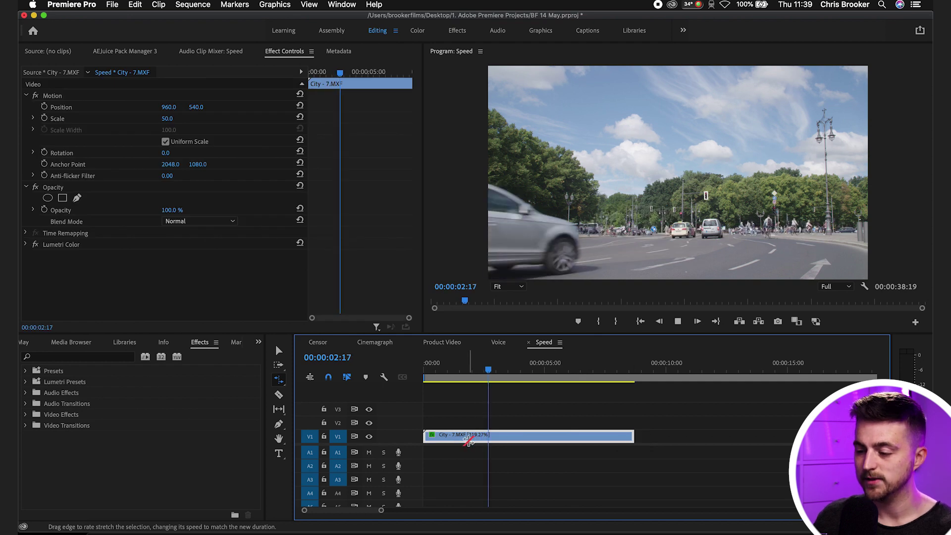
pyautogui.press('space')
pyautogui.press('-')
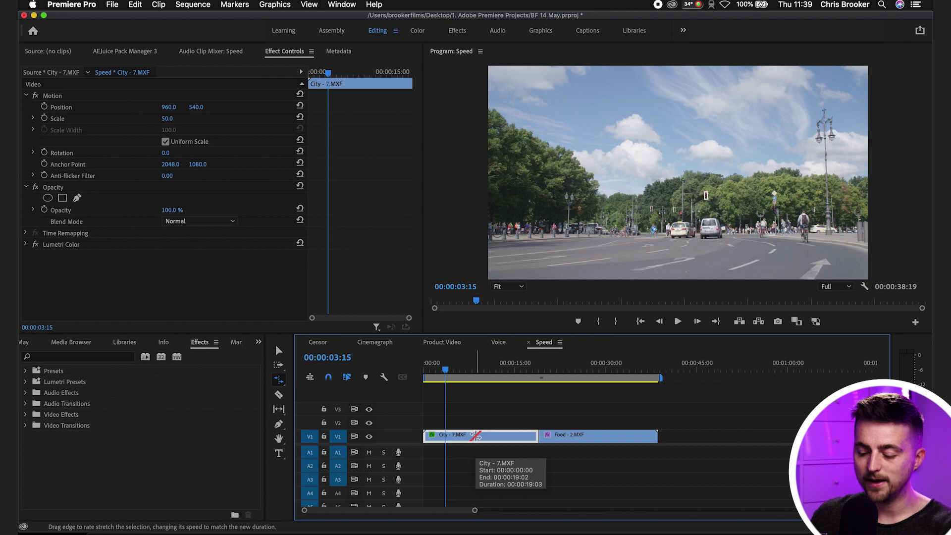
pyautogui.press('v')
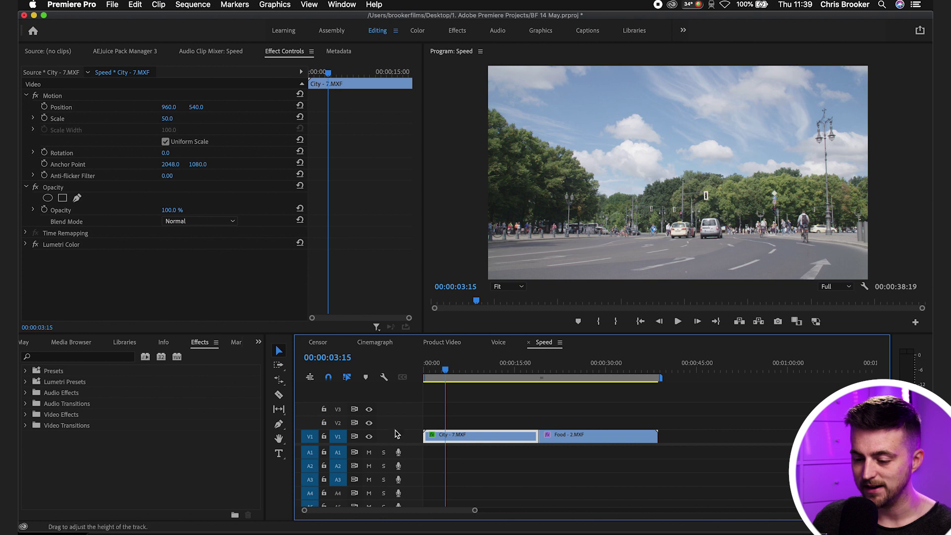
pyautogui.moveTo(385, 431); pyautogui.dragTo(388, 401)
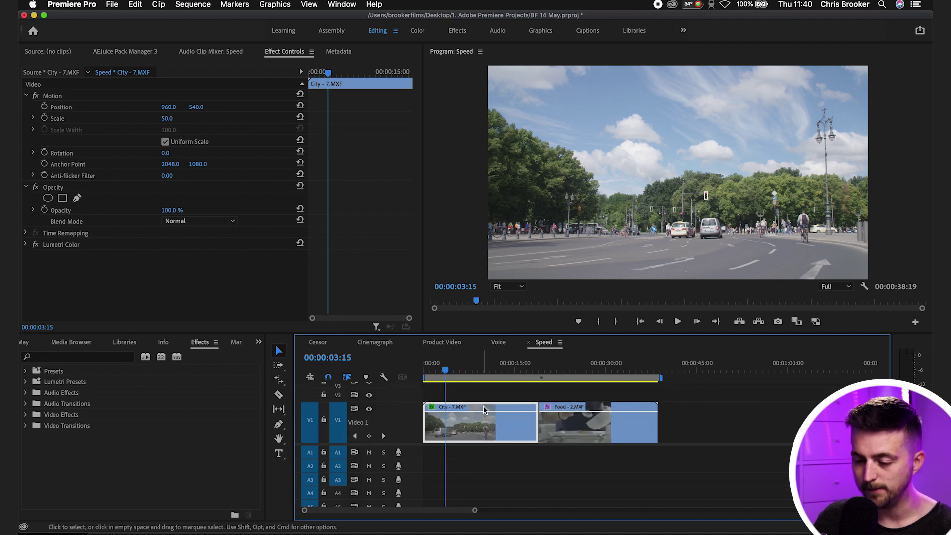
pyautogui.moveTo(461, 412); pyautogui.dragTo(460, 427)
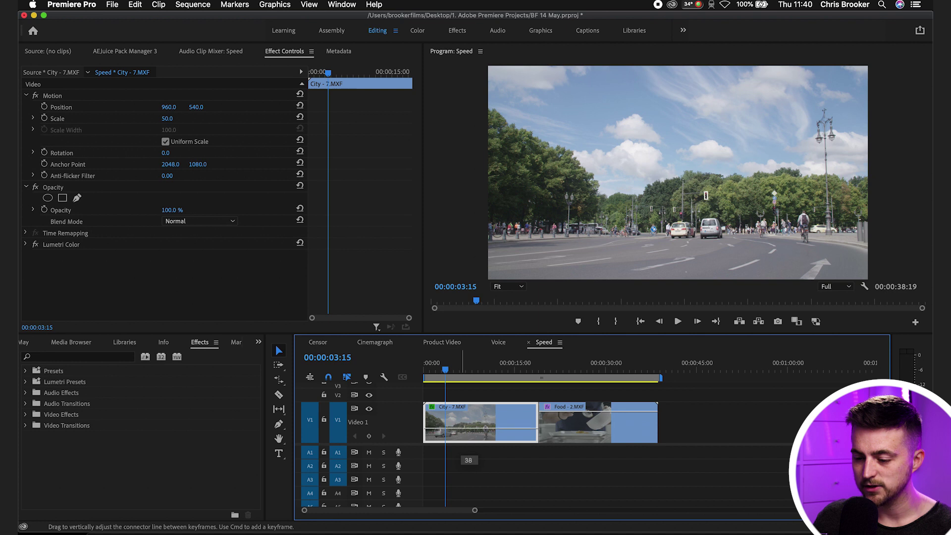
pyautogui.moveTo(460, 426); pyautogui.dragTo(461, 429)
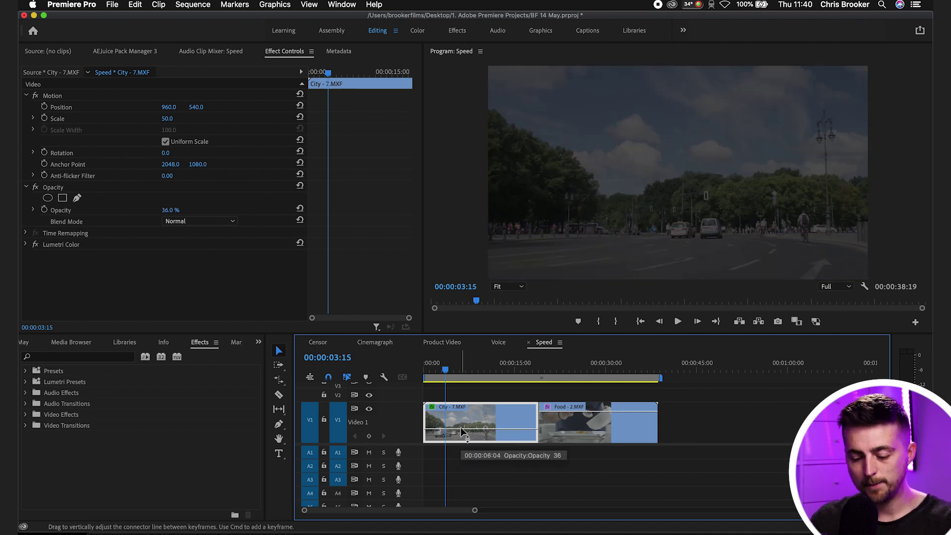
pyautogui.press('super+z')
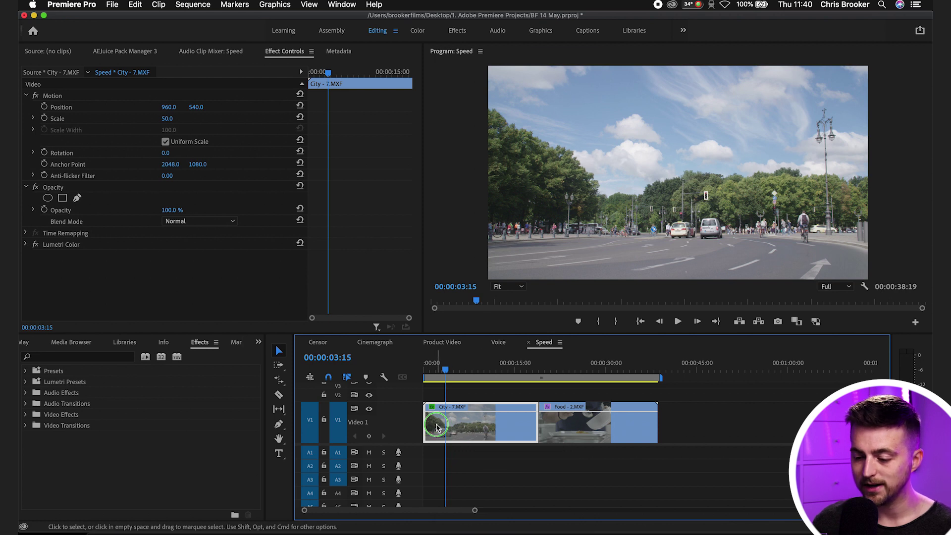
# Display the City clip's Time Remapping > Speed line on the timeline
pyautogui.rightClick(436, 427)
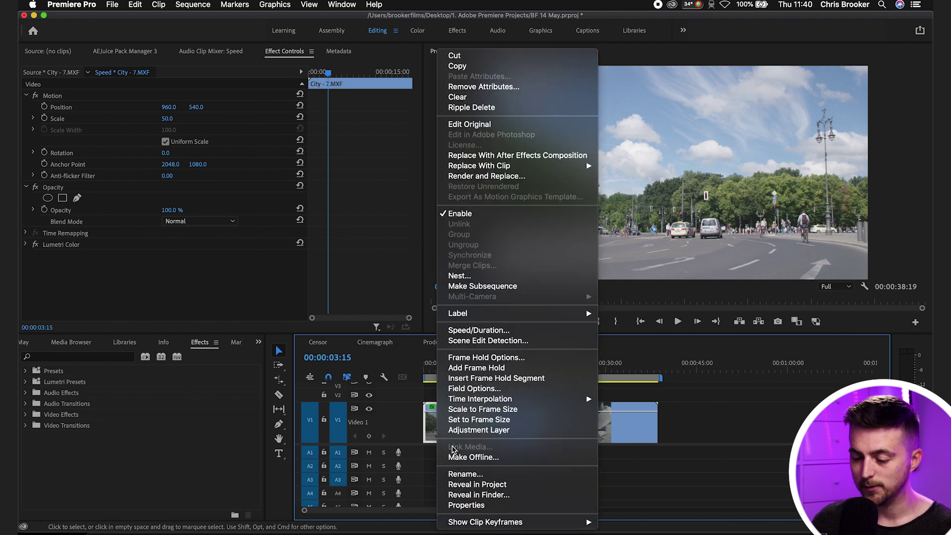
pyautogui.moveTo(482, 523)
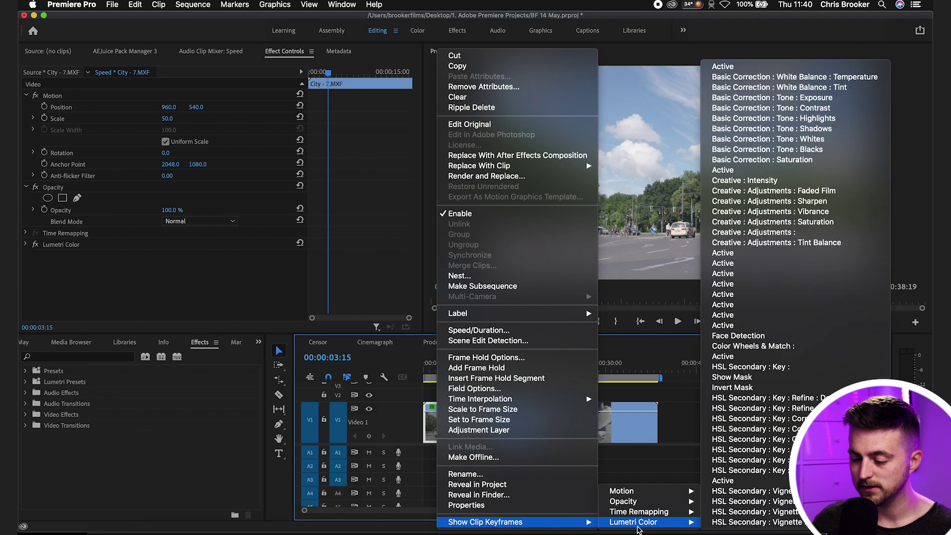
pyautogui.moveTo(678, 496)
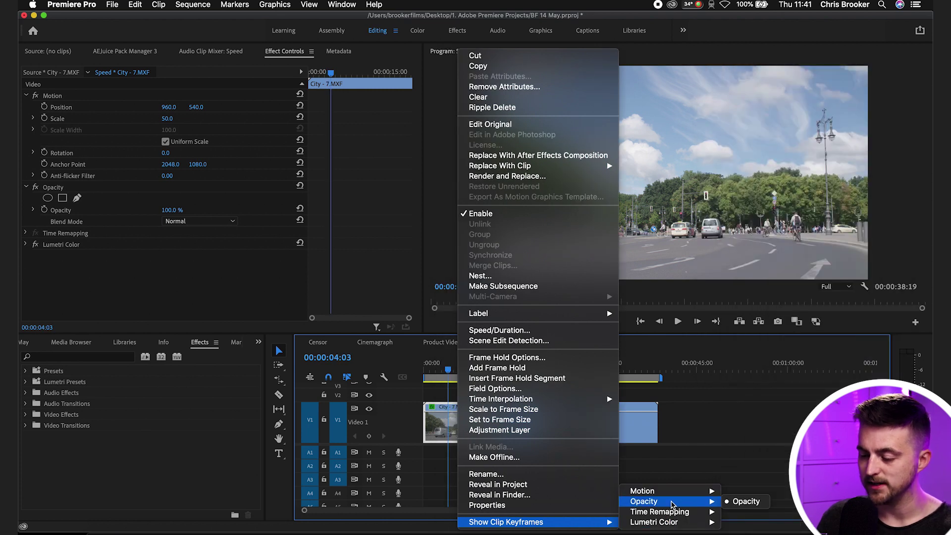
pyautogui.moveTo(657, 524)
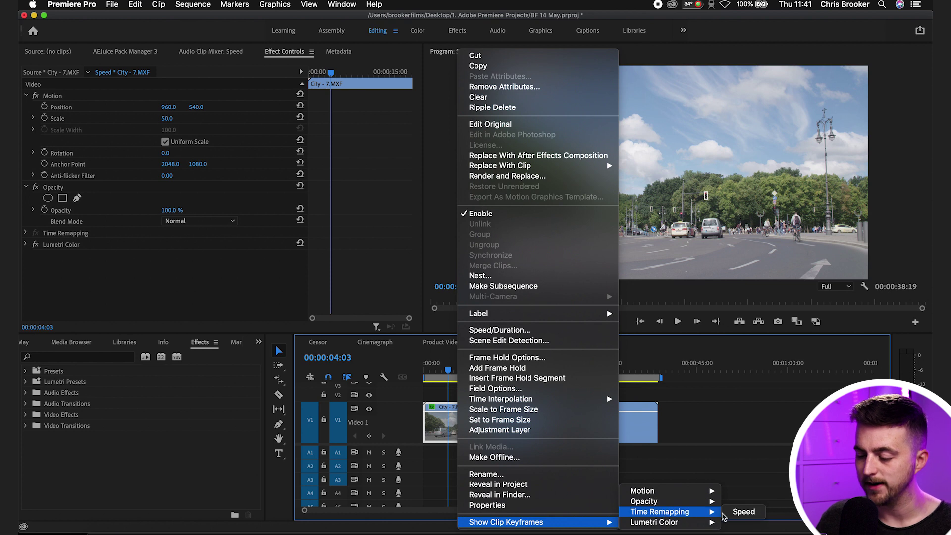
pyautogui.click(739, 512)
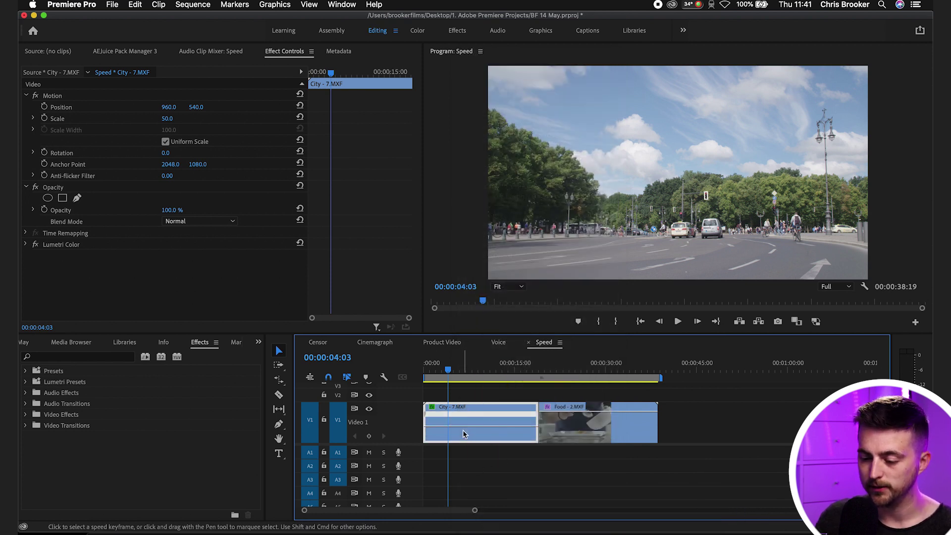
# Drag the City speed line up to 188%, preview, then lower it to about 88%
pyautogui.moveTo(458, 425); pyautogui.dragTo(458, 424)
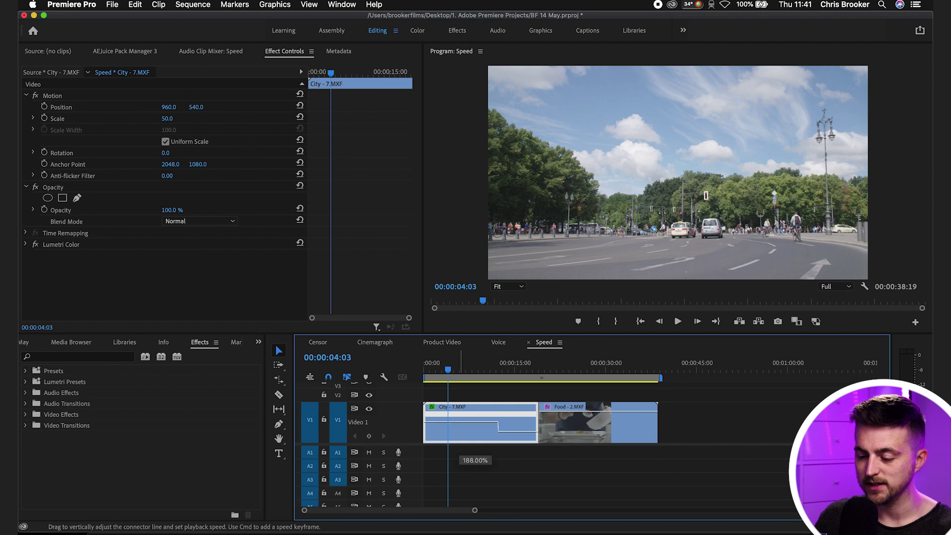
pyautogui.moveTo(458, 422); pyautogui.dragTo(458, 419)
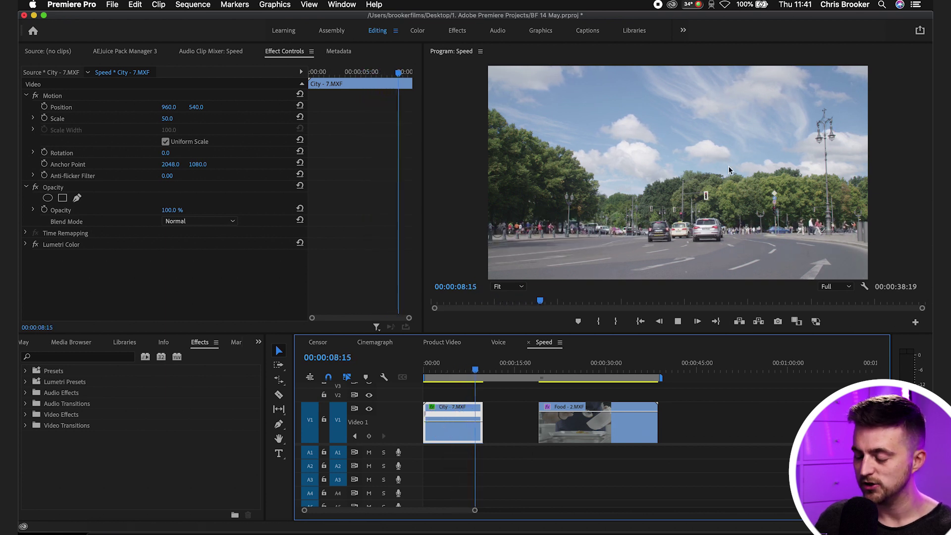
pyautogui.press('space')
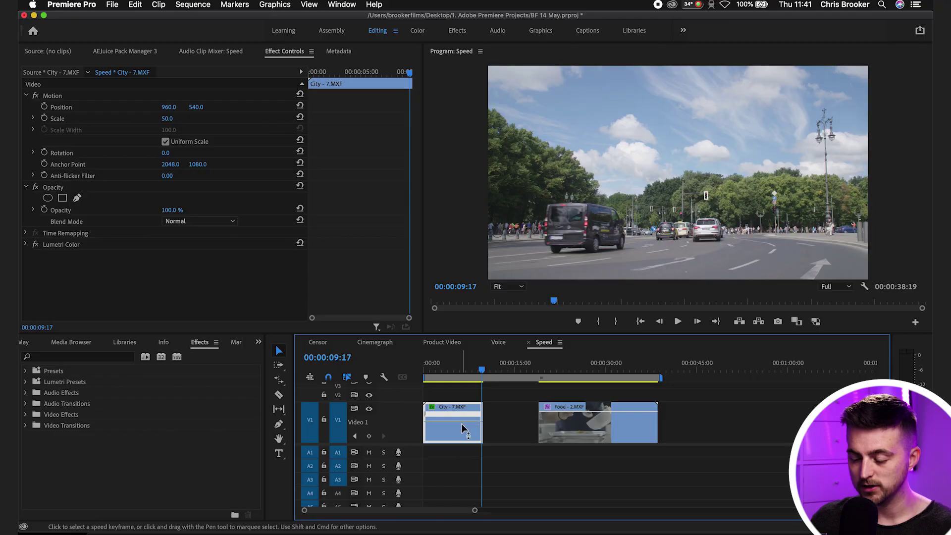
pyautogui.moveTo(462, 424); pyautogui.dragTo(461, 422)
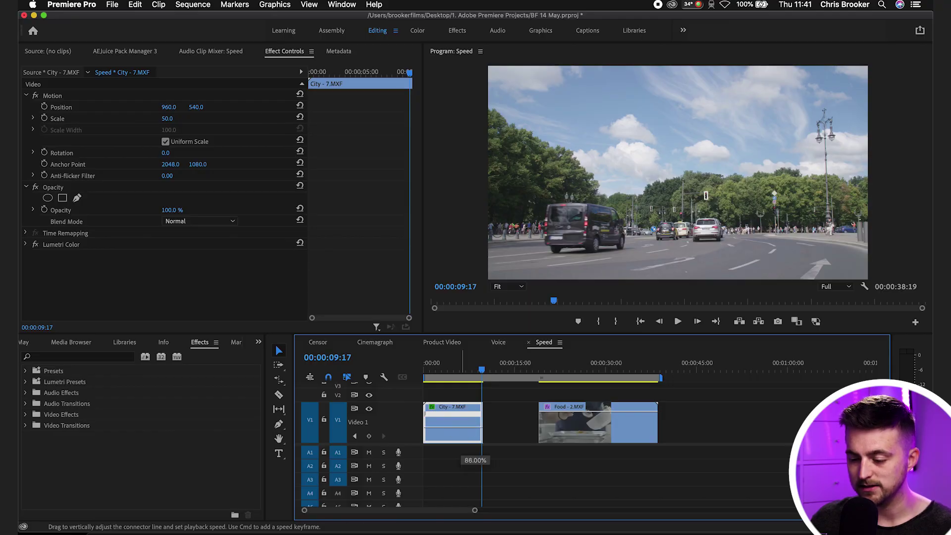
pyautogui.moveTo(462, 453); pyautogui.dragTo(461, 481)
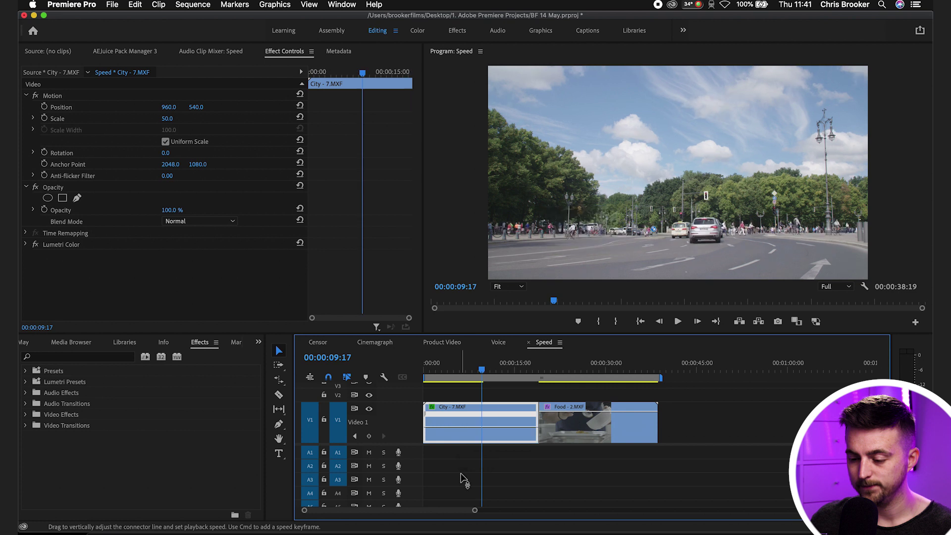
# Add a speed keyframe on the City clip at 00:00:09:17 with the Pen tool
pyautogui.press('\\')
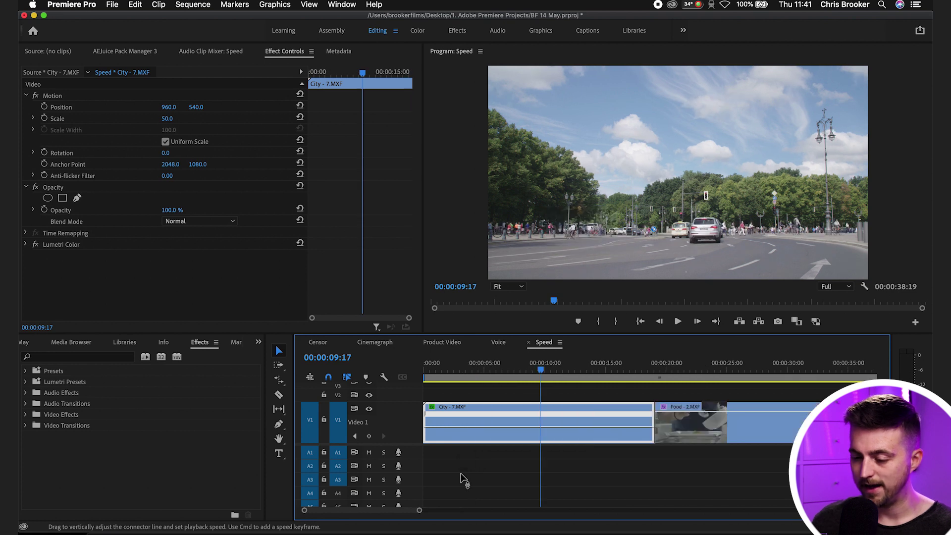
pyautogui.click(278, 424)
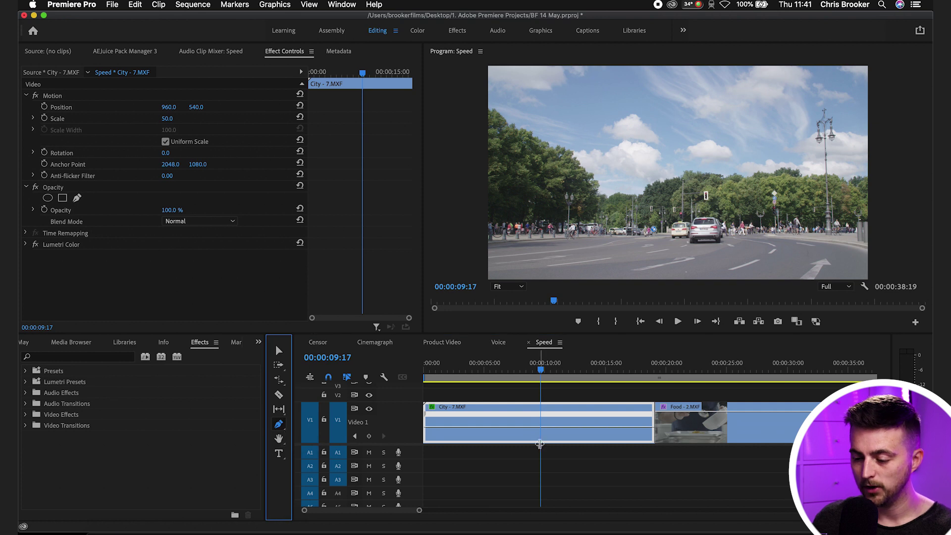
pyautogui.click(541, 432)
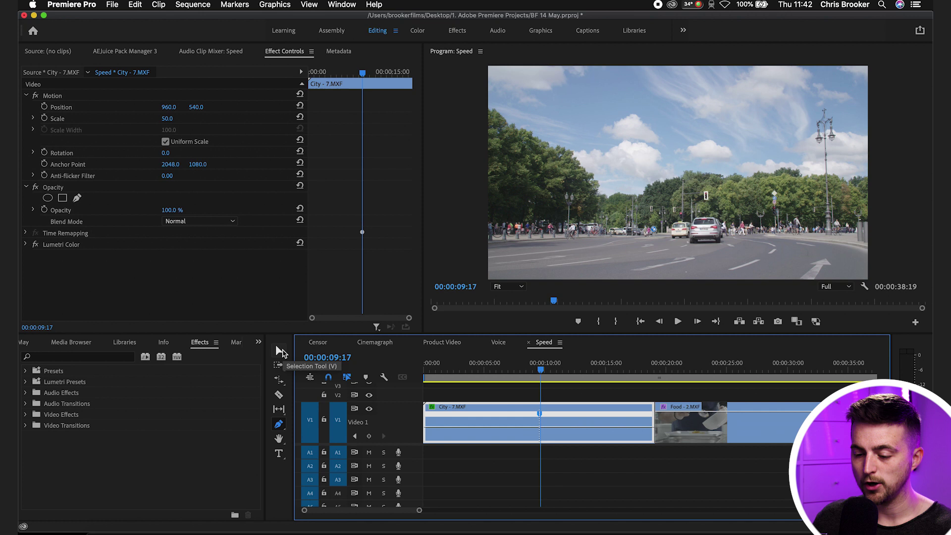
# Raise the speed after the keyframe to 268% and preview from 00:00:07:19
pyautogui.click(279, 351)
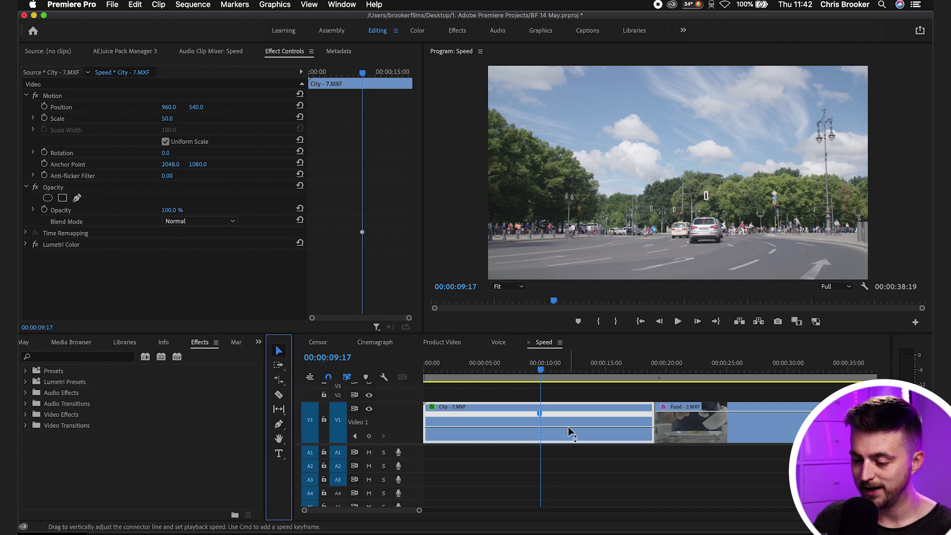
pyautogui.moveTo(563, 430); pyautogui.dragTo(564, 429)
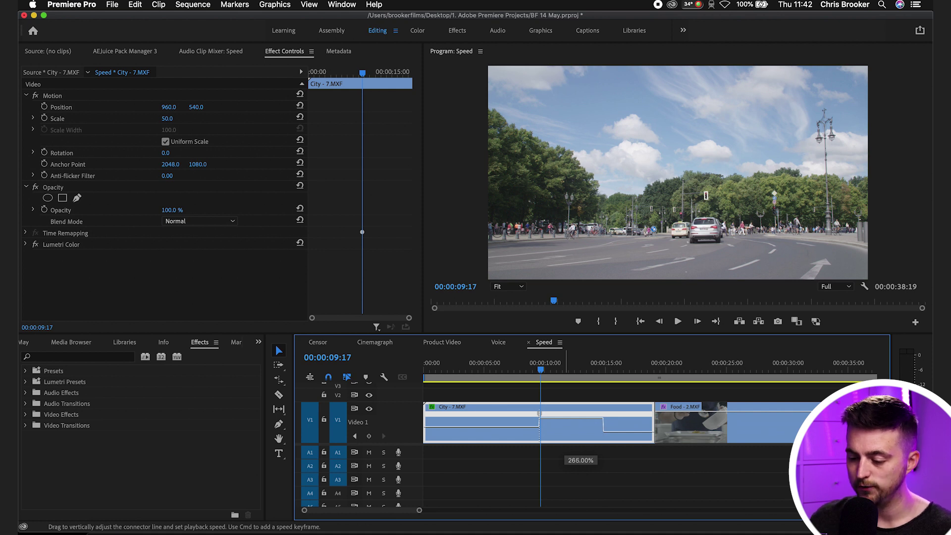
pyautogui.moveTo(581, 420); pyautogui.dragTo(580, 418)
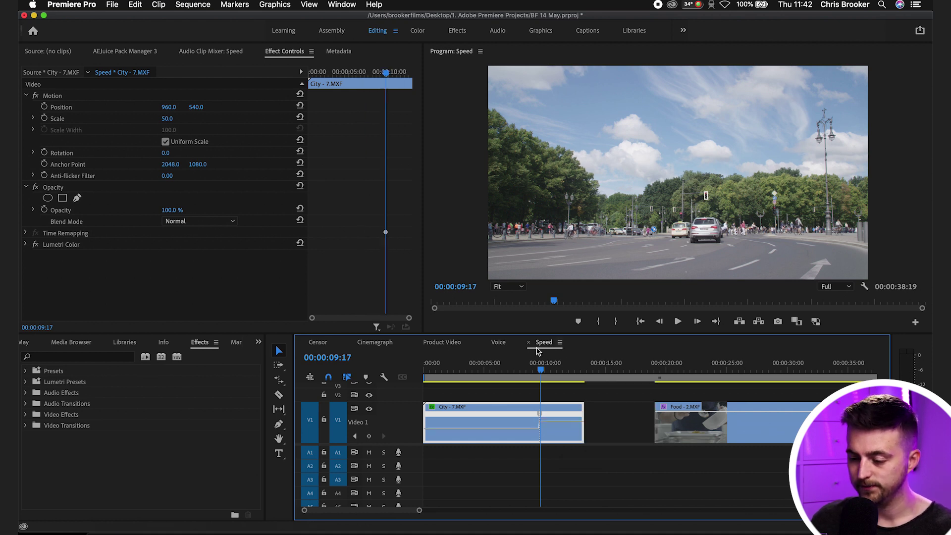
pyautogui.click(517, 367)
pyautogui.press('space')
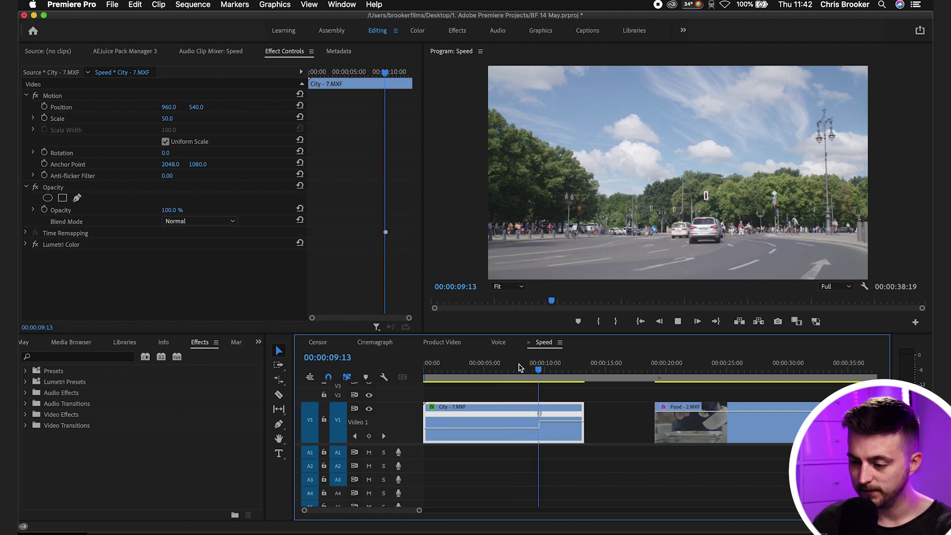
pyautogui.click(523, 368)
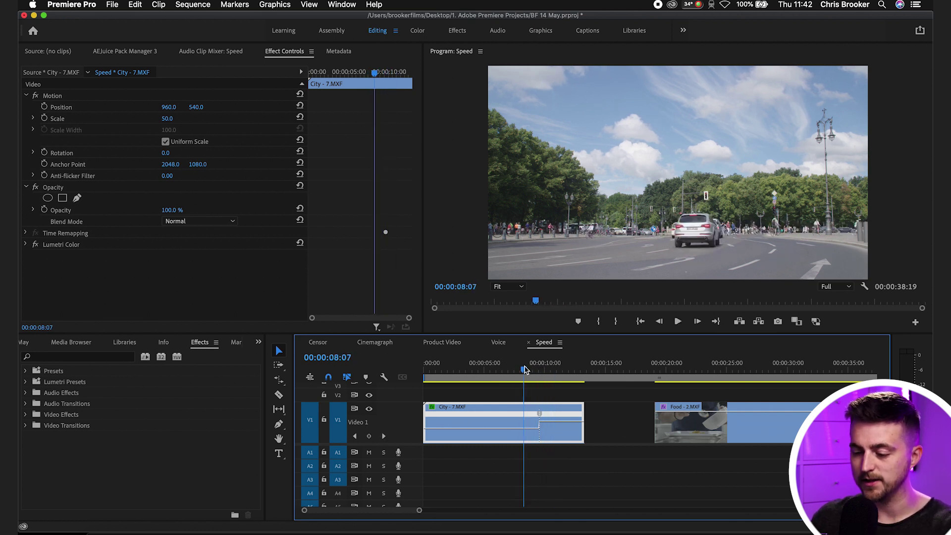
# Split the City speed keyframe into a gradual ramp spanning about one second
pyautogui.press('=')
pyautogui.press('=')
pyautogui.press('space')
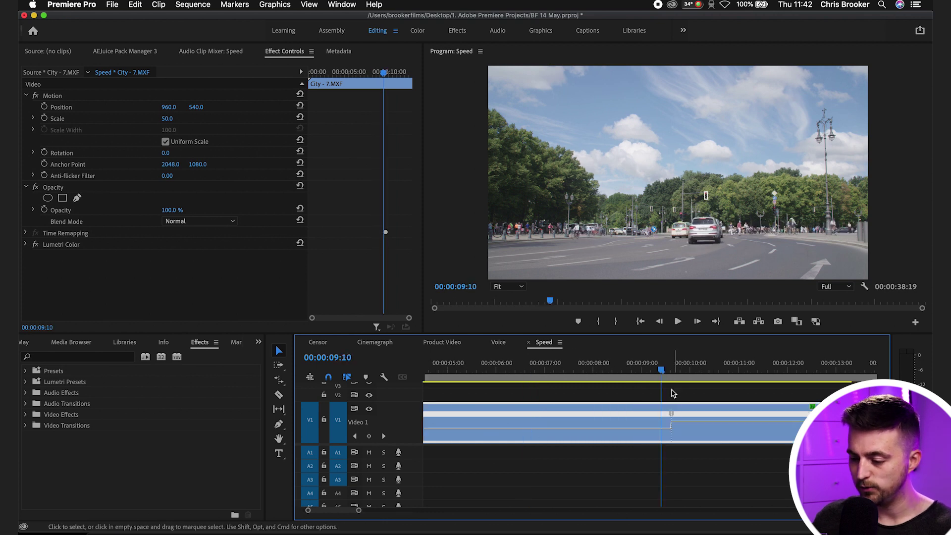
pyautogui.click(672, 414)
pyautogui.scroll(2, 676, 418)
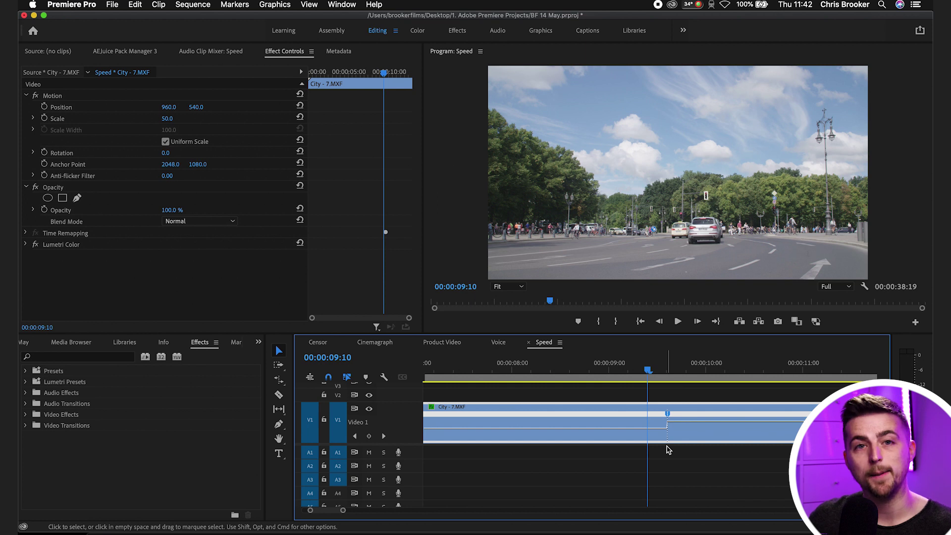
pyautogui.scroll(-2, 667, 448)
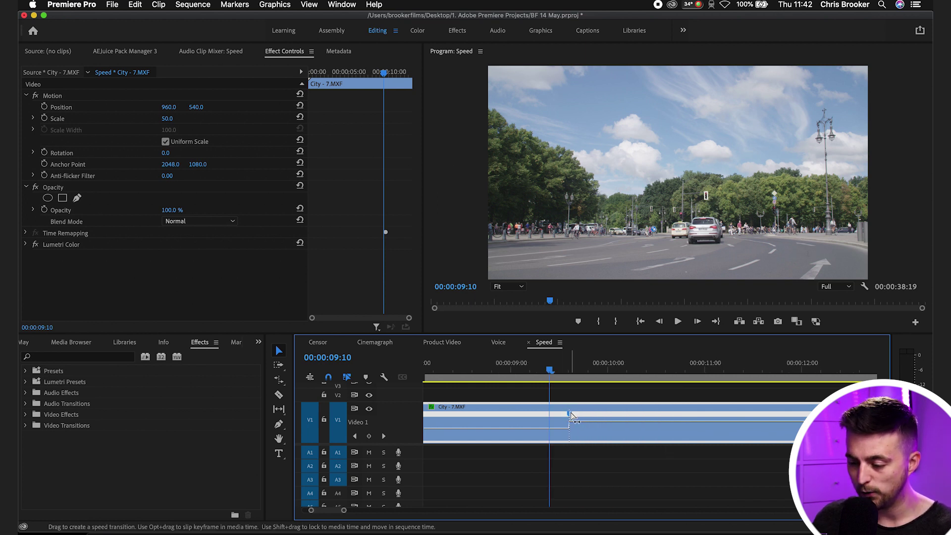
pyautogui.moveTo(571, 414); pyautogui.dragTo(674, 413)
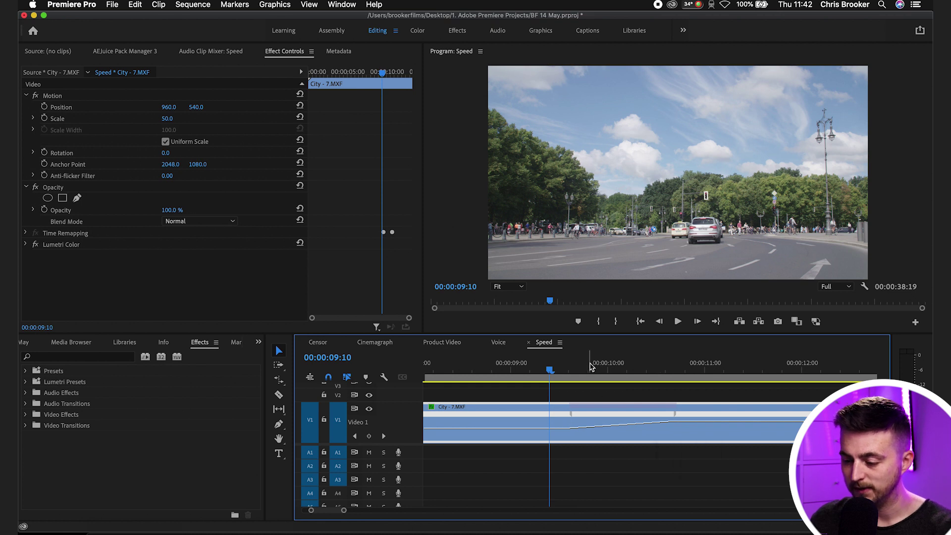
# Scrub through the ramp from 00:00:09:15 to 00:00:10:17
pyautogui.click(570, 363)
pyautogui.moveTo(572, 365); pyautogui.dragTo(674, 370)
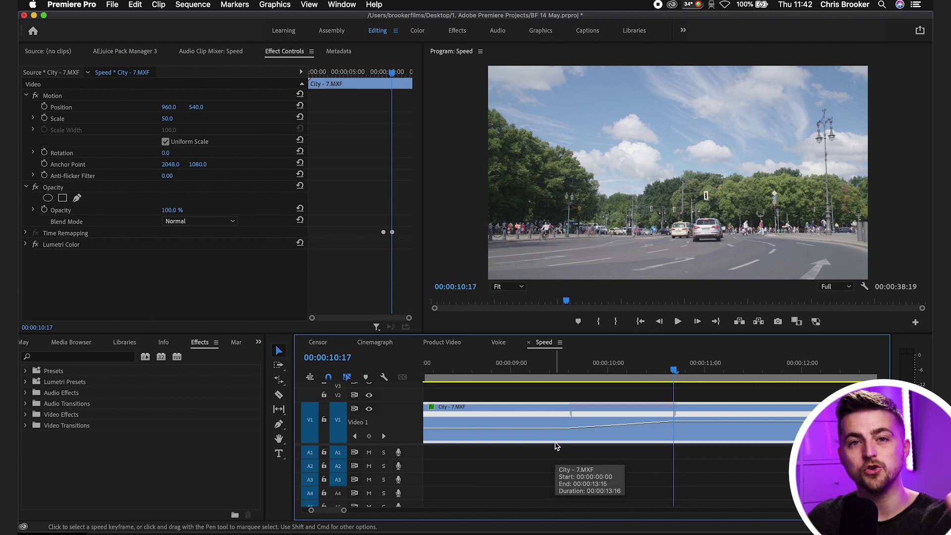
pyautogui.click(495, 372)
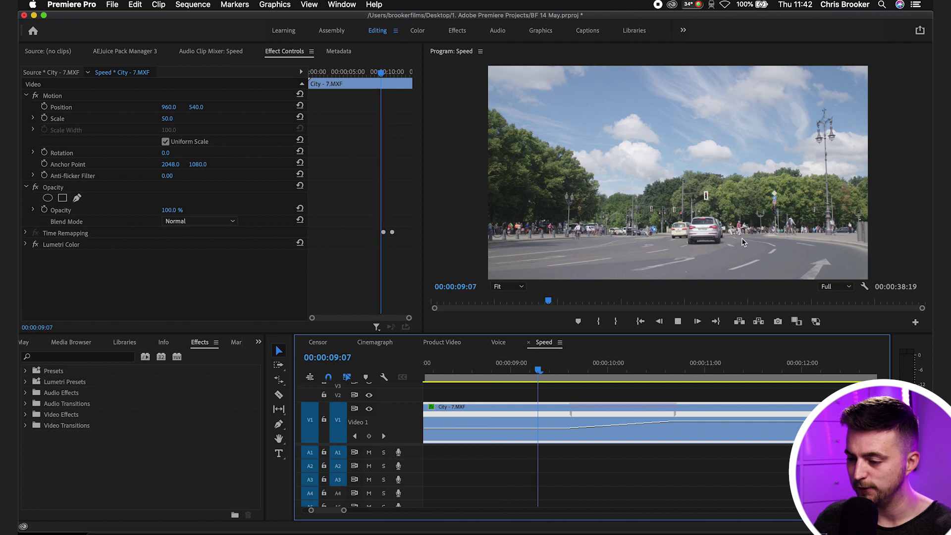
# Set the City clip's Scale to 115 and Position to 619, 0, then preview from 00:00:08:17
pyautogui.press('space')
pyautogui.hotkey('shift', '5')
pyautogui.moveTo(167, 118); pyautogui.dragTo(201, 108)
pyautogui.moveTo(773, 255); pyautogui.dragTo(707, 255)
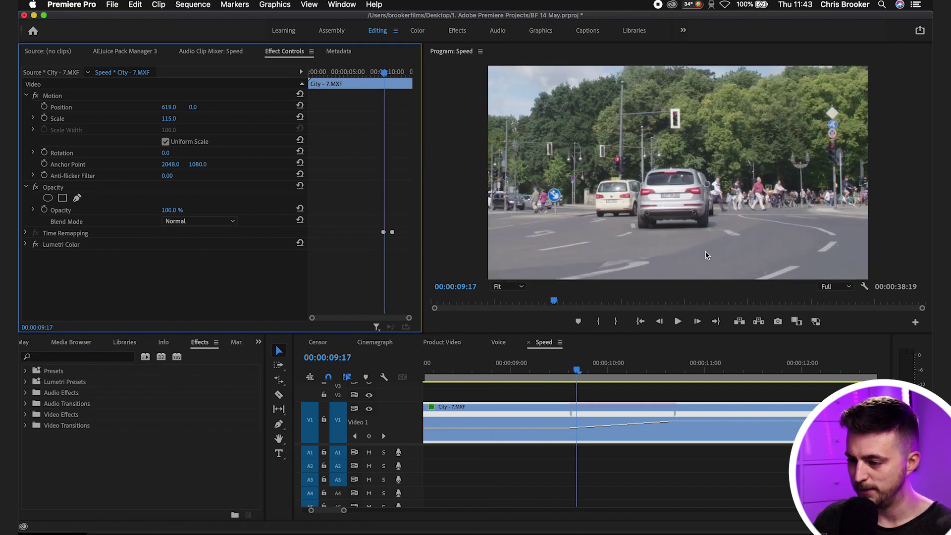
pyautogui.click(478, 362)
pyautogui.press('space')
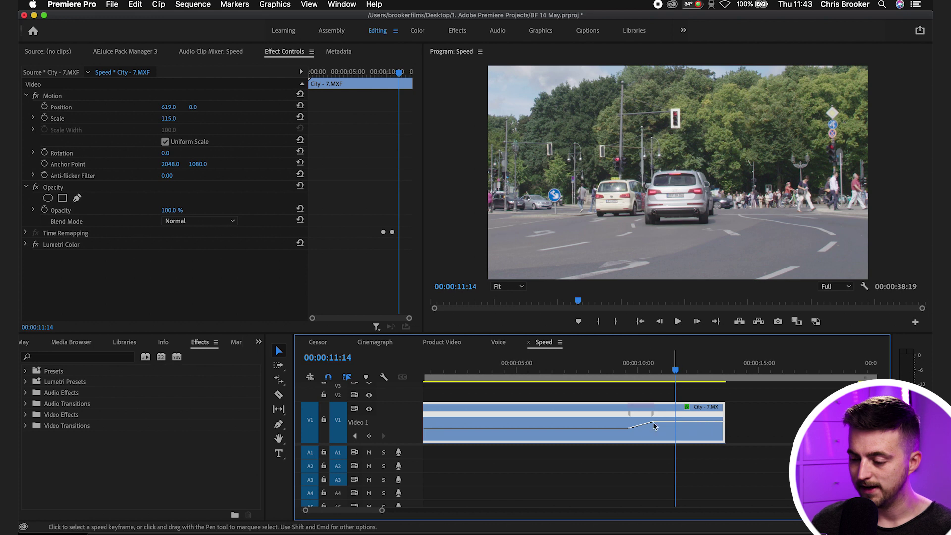
# Raise the City clip's final section to 438% speed and replay the ramp
pyautogui.moveTo(670, 421)
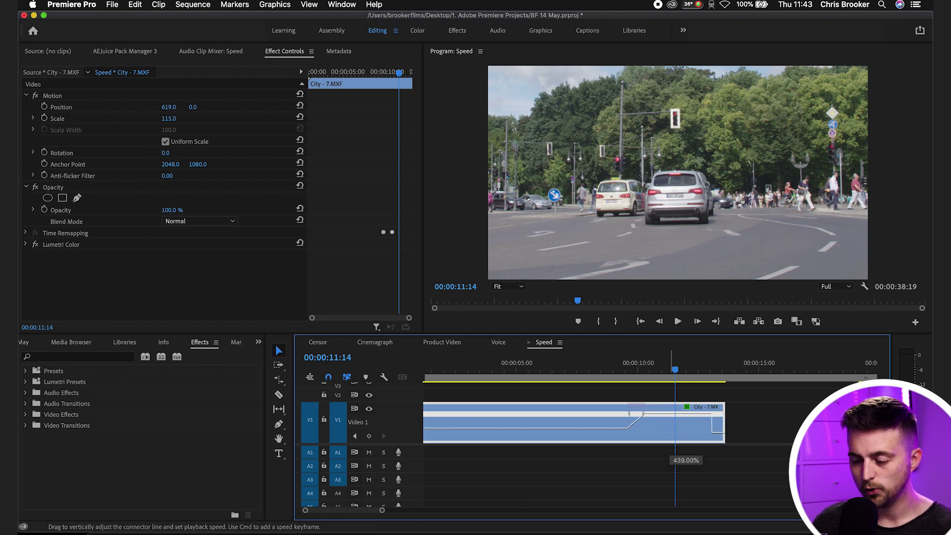
pyautogui.moveTo(673, 413); pyautogui.dragTo(673, 411)
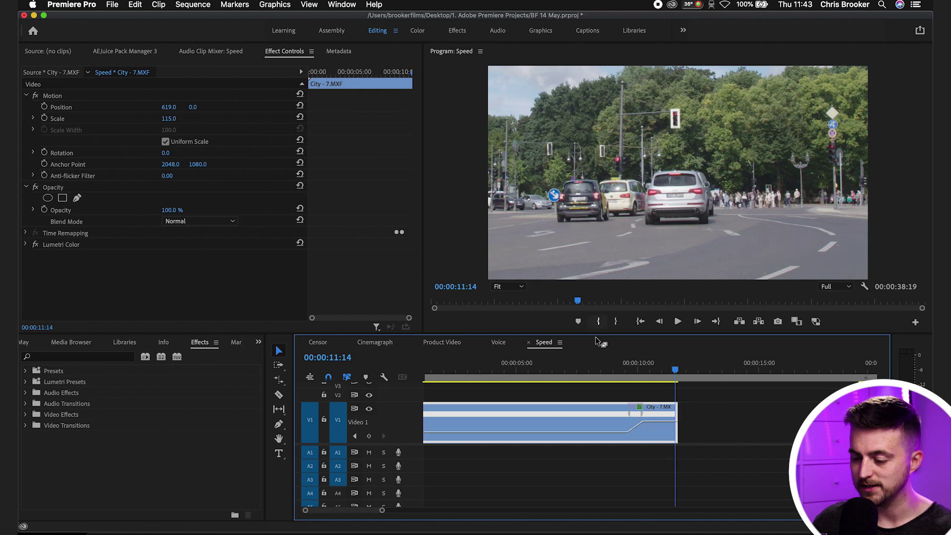
pyautogui.click(600, 366)
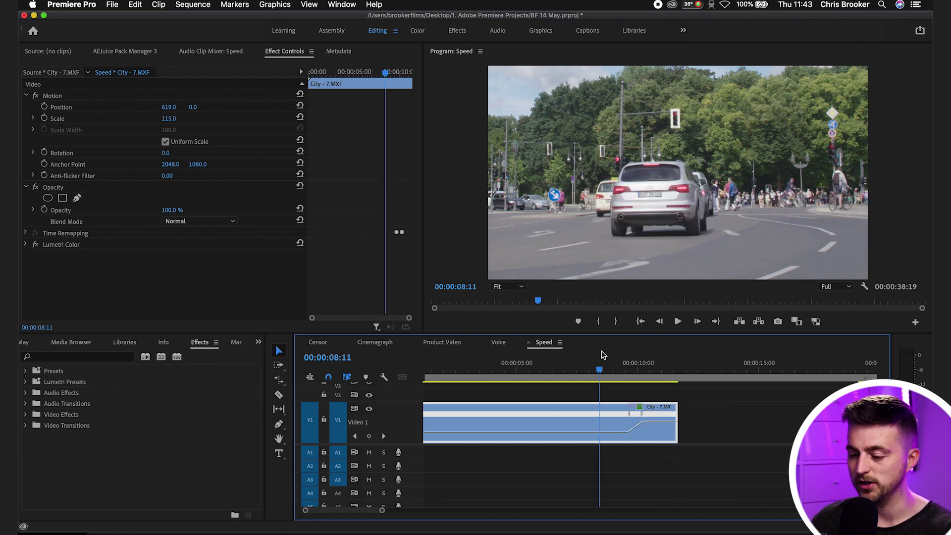
pyautogui.press('space')
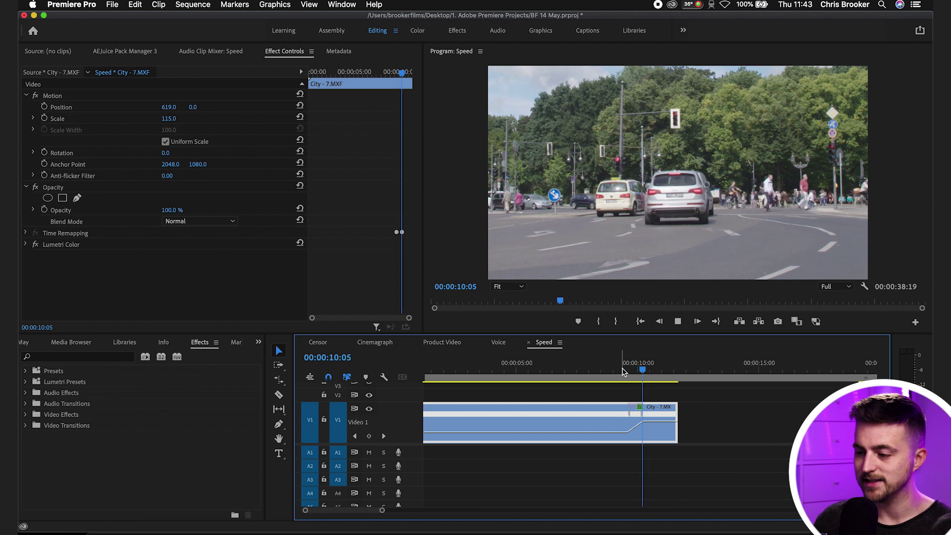
pyautogui.click(610, 371)
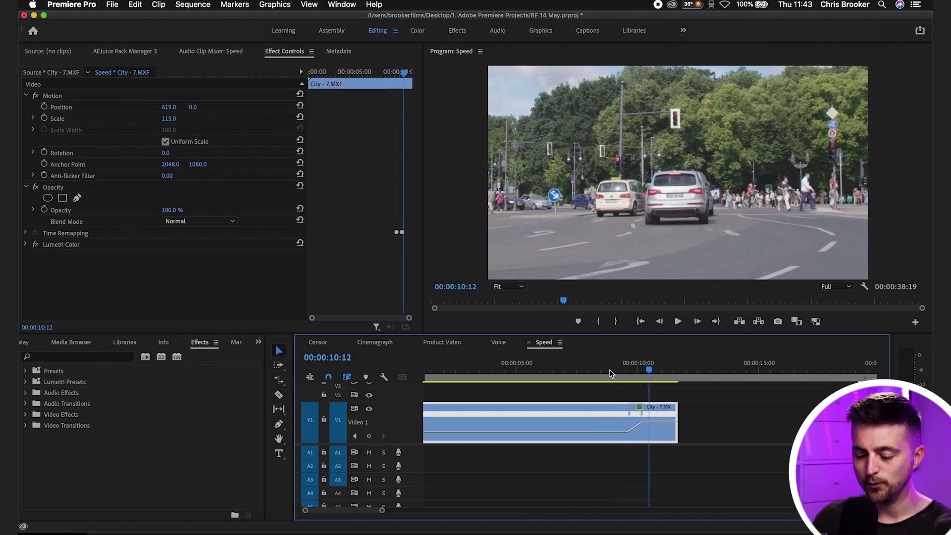
# Cut City at 00:00:10:12 and ripple delete the leftover piece
pyautogui.press('super+k')
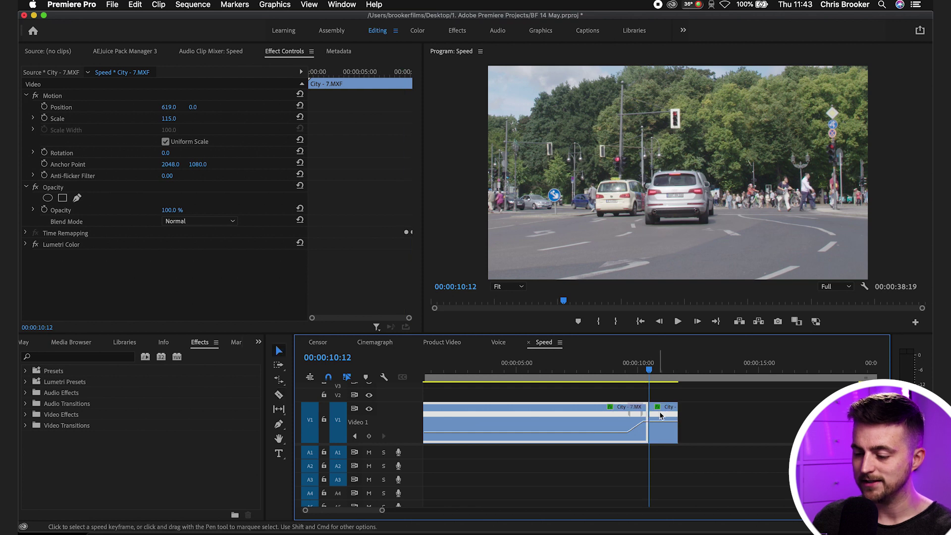
pyautogui.click(659, 411)
pyautogui.hotkey('alt', 'BackSpace')
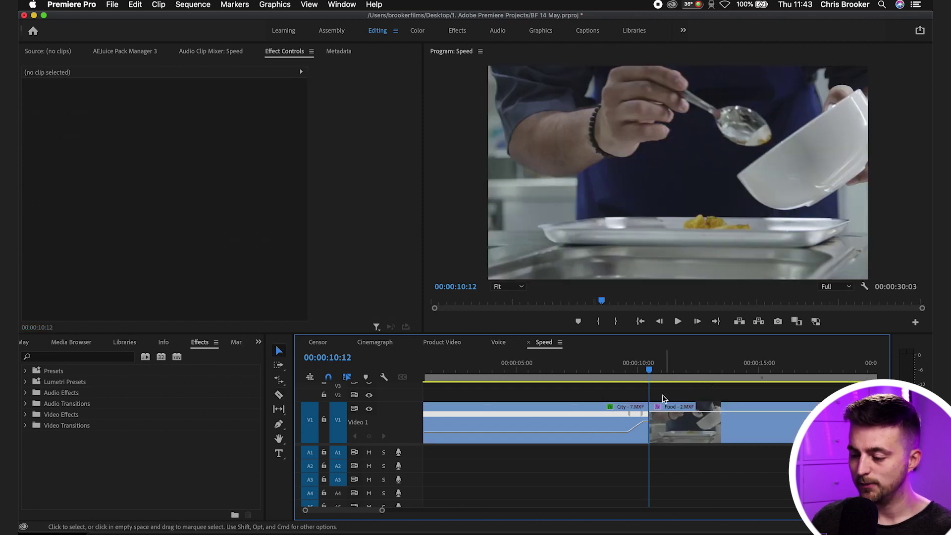
# Play back the edited join from 00:00:07:05
pyautogui.moveTo(669, 367); pyautogui.dragTo(569, 366)
pyautogui.press('space')
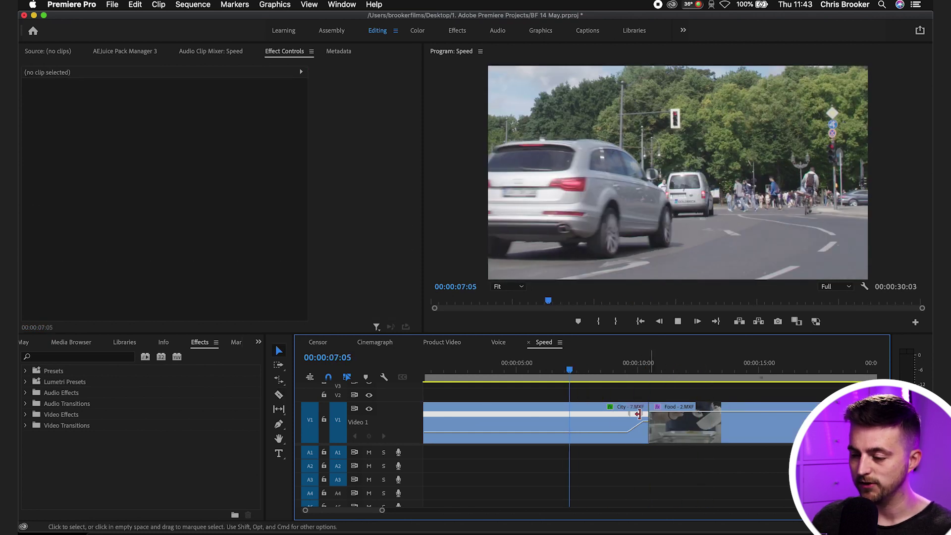
pyautogui.press('space')
# Display the Time Remapping > Speed keyframe line on the Food - 2.MXF clip
pyautogui.hscroll(4, 639, 432)
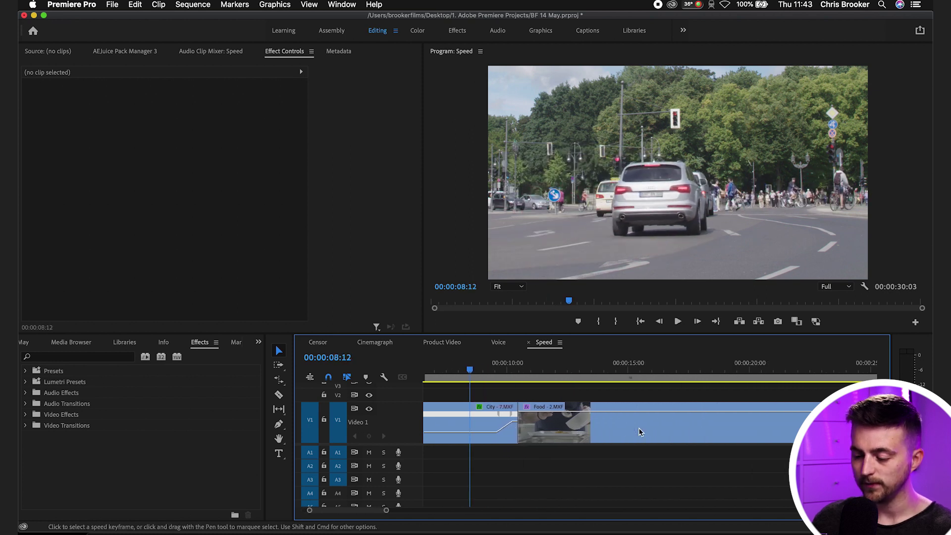
pyautogui.click(548, 435)
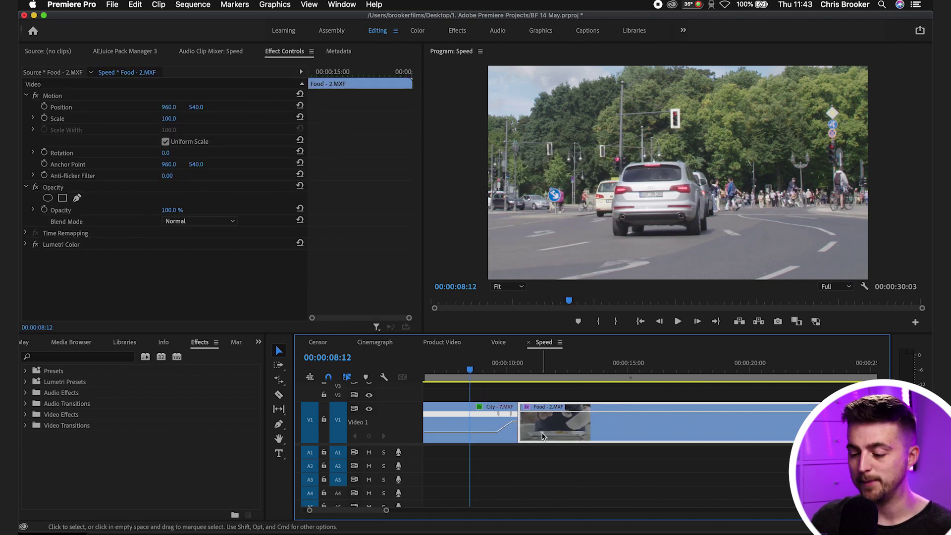
pyautogui.rightClick(543, 429)
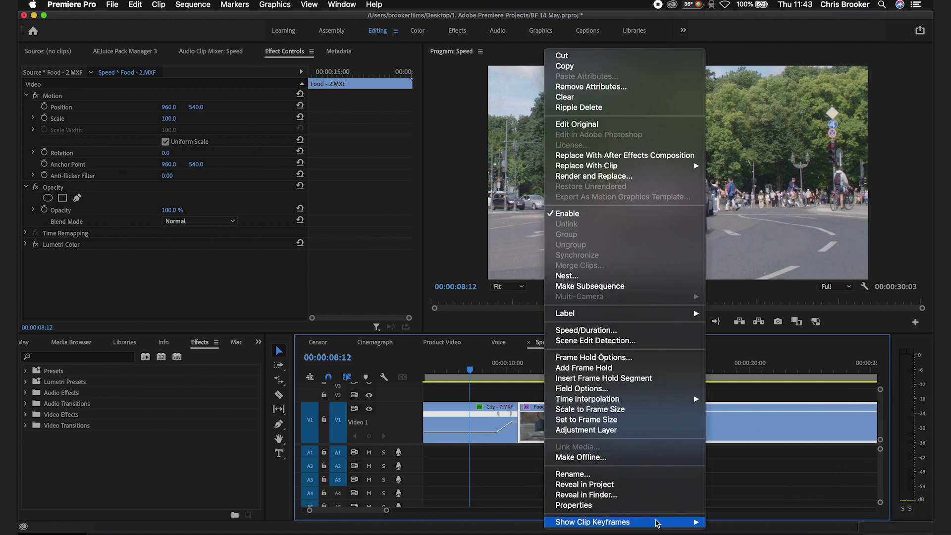
pyautogui.moveTo(656, 522)
pyautogui.moveTo(751, 491)
pyautogui.moveTo(746, 515)
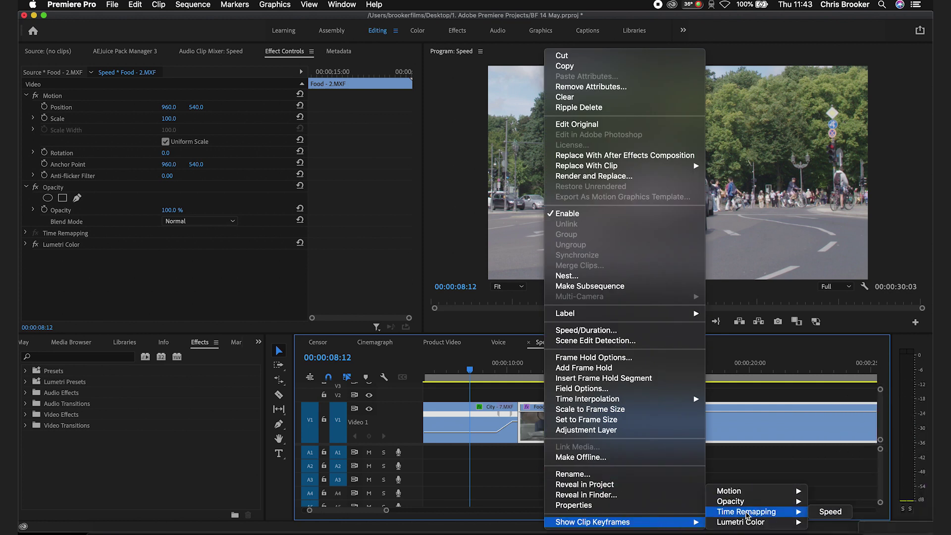
pyautogui.click(829, 512)
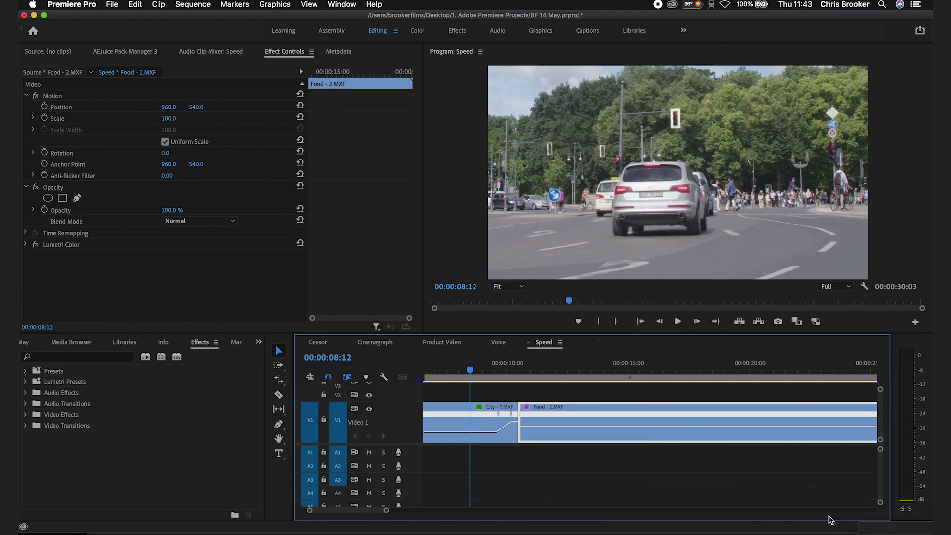
# Add a speed keyframe on the Food clip and raise its opening section to 528%, then play it back
pyautogui.click(278, 425)
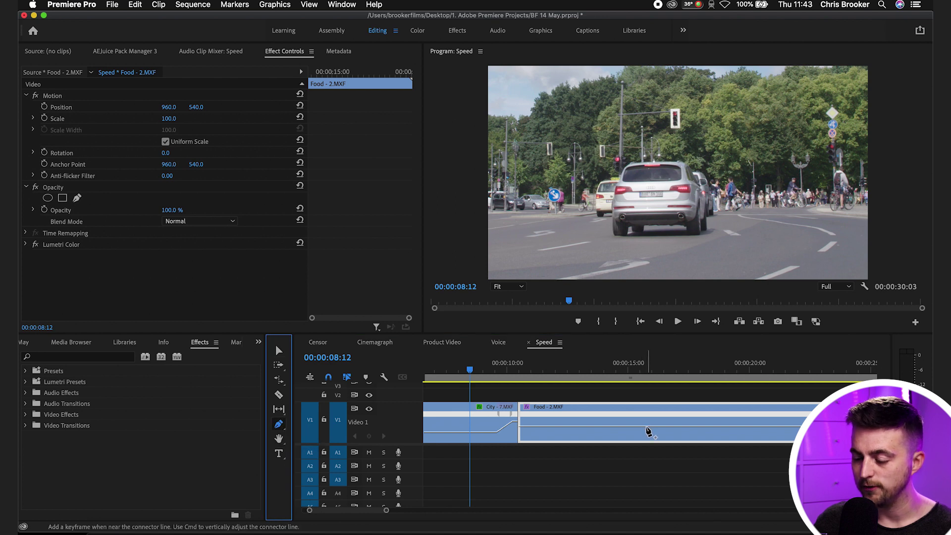
pyautogui.click(647, 429)
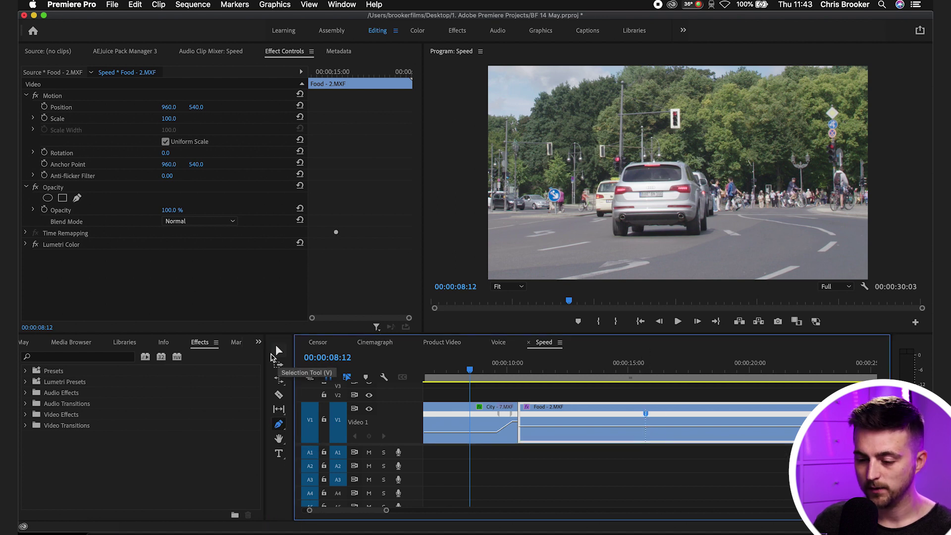
pyautogui.click(273, 353)
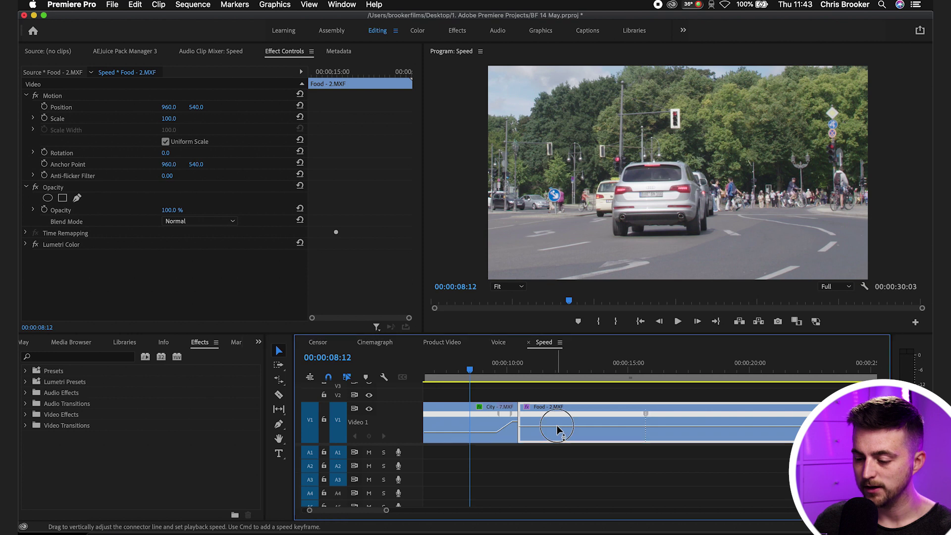
pyautogui.moveTo(556, 424); pyautogui.dragTo(557, 416)
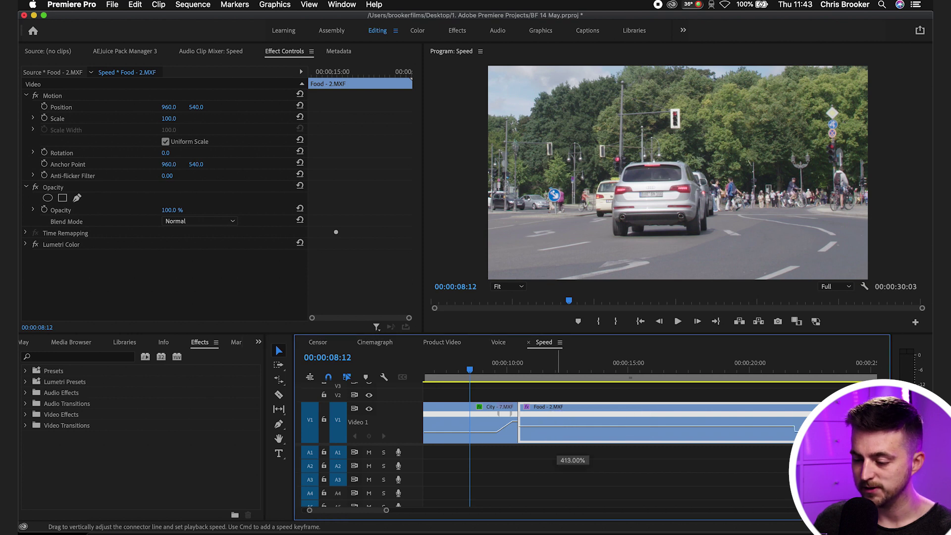
pyautogui.moveTo(557, 416); pyautogui.dragTo(556, 195)
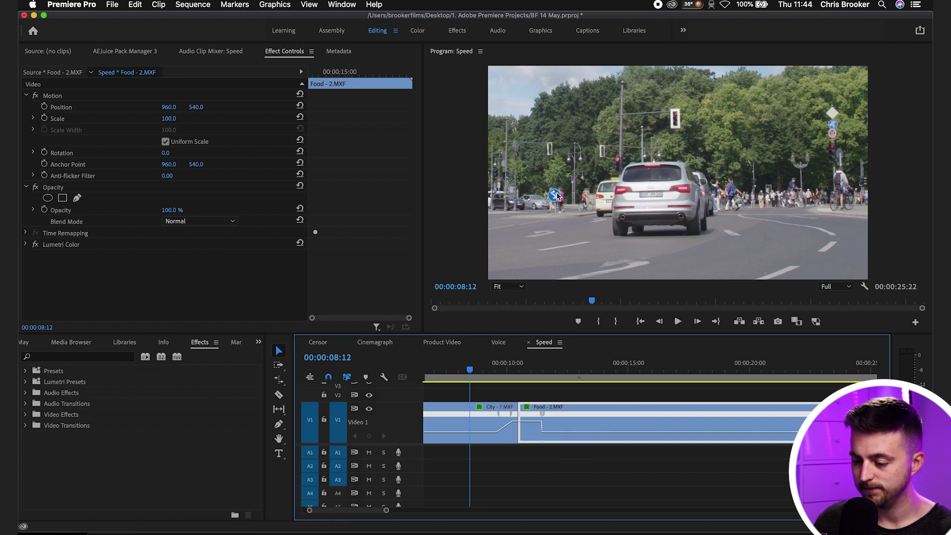
pyautogui.press('space')
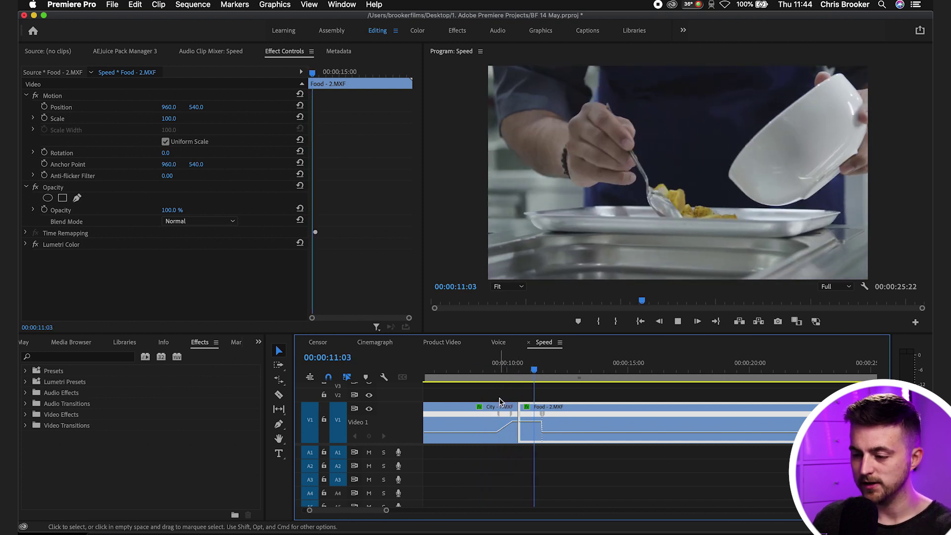
# Zoom in at 00:00:11:01 and split the Food speed keyframe into a gradual speed transition
pyautogui.press('space')
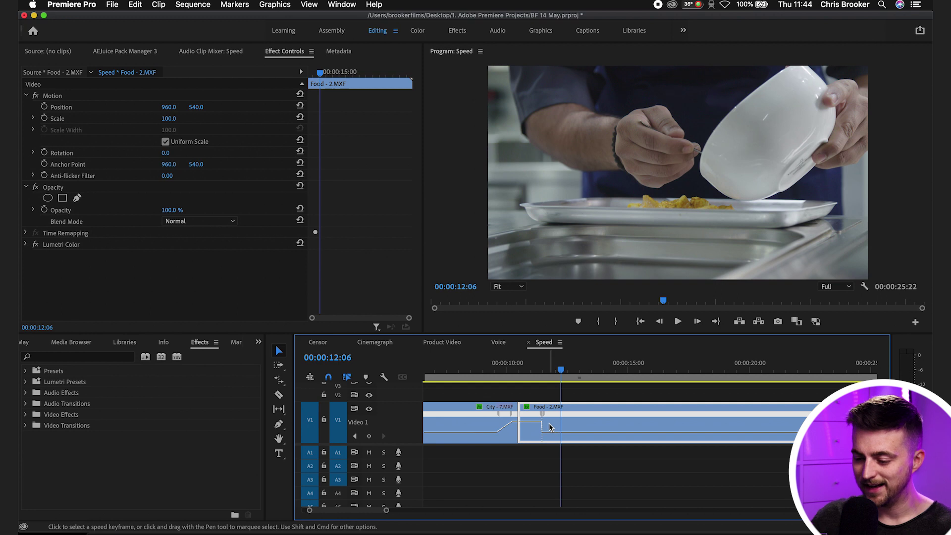
pyautogui.click(533, 372)
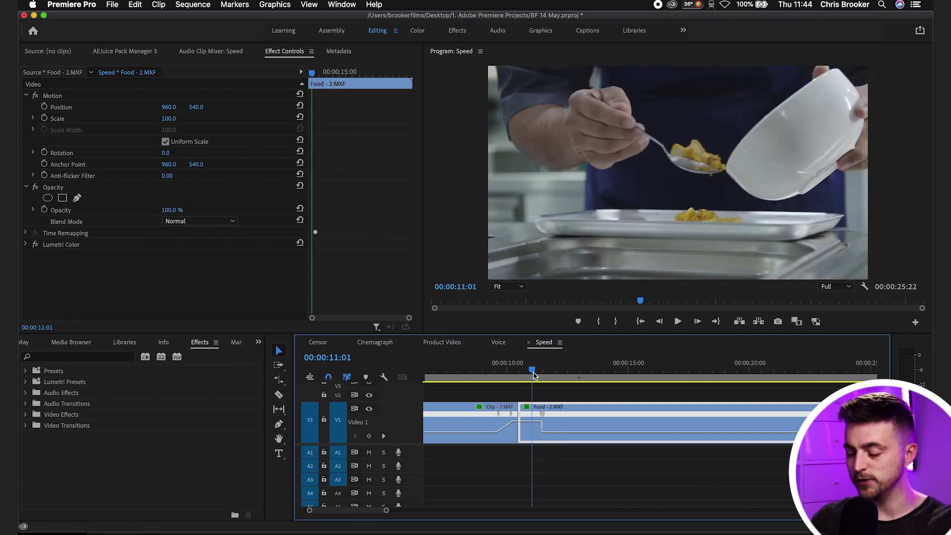
pyautogui.press('=')
pyautogui.click(688, 421)
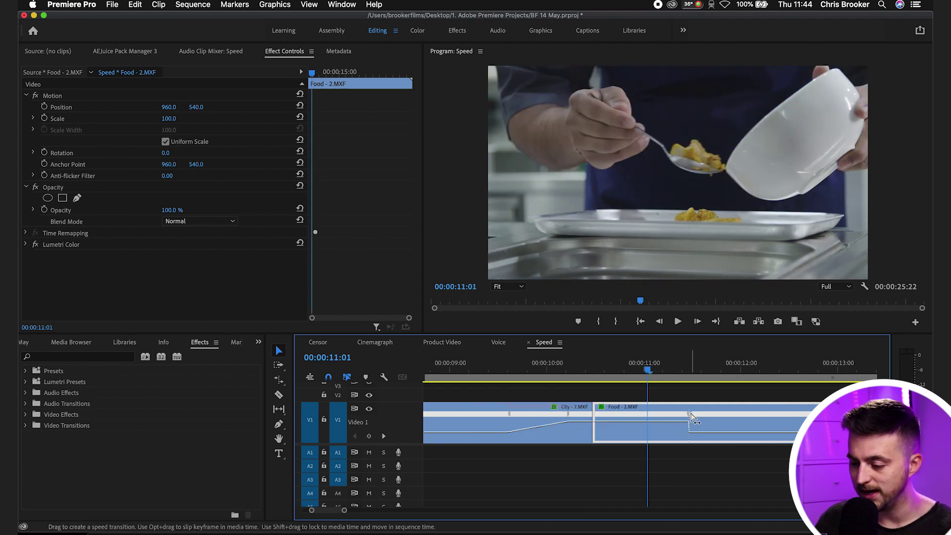
pyautogui.hscroll(1, 680, 434)
pyautogui.hscroll(2, 679, 434)
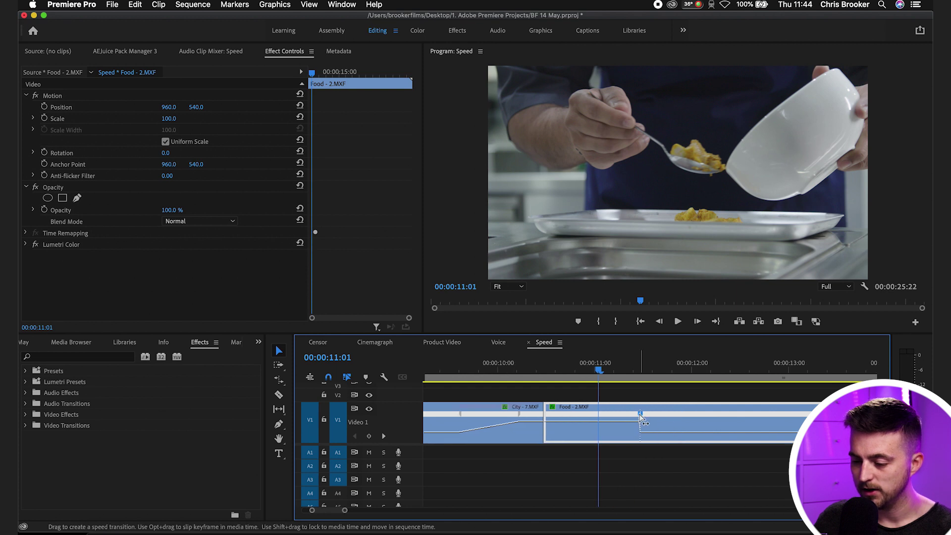
pyautogui.moveTo(640, 413); pyautogui.dragTo(578, 414)
# Review the transition, then lengthen the Food transition and extend the City ramp toward the join
pyautogui.click(567, 370)
pyautogui.click(457, 371)
pyautogui.press('space')
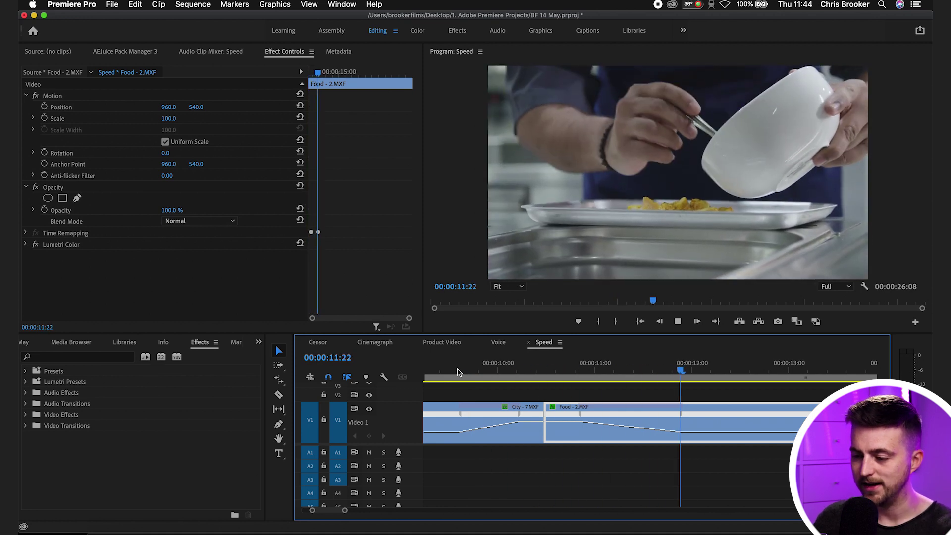
pyautogui.press('space')
pyautogui.moveTo(681, 417); pyautogui.dragTo(630, 418)
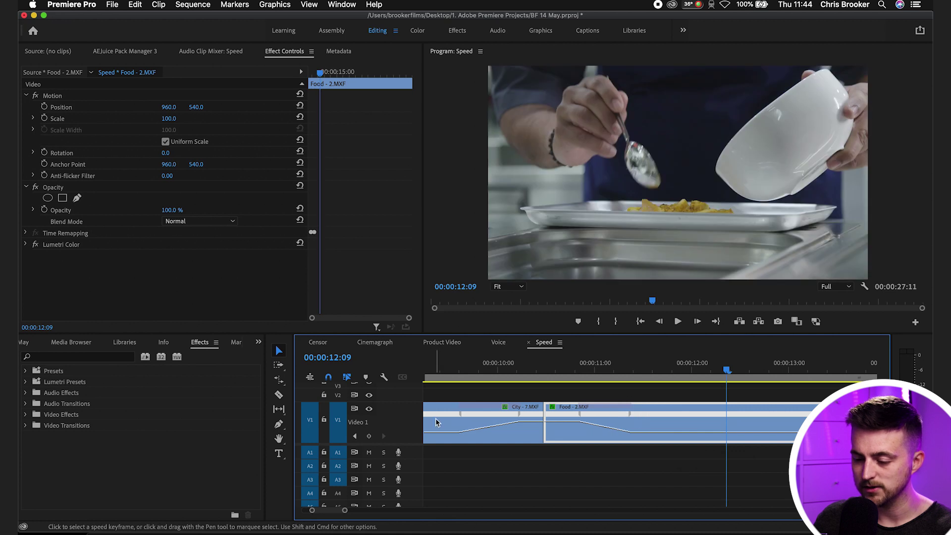
pyautogui.moveTo(462, 414); pyautogui.dragTo(533, 411)
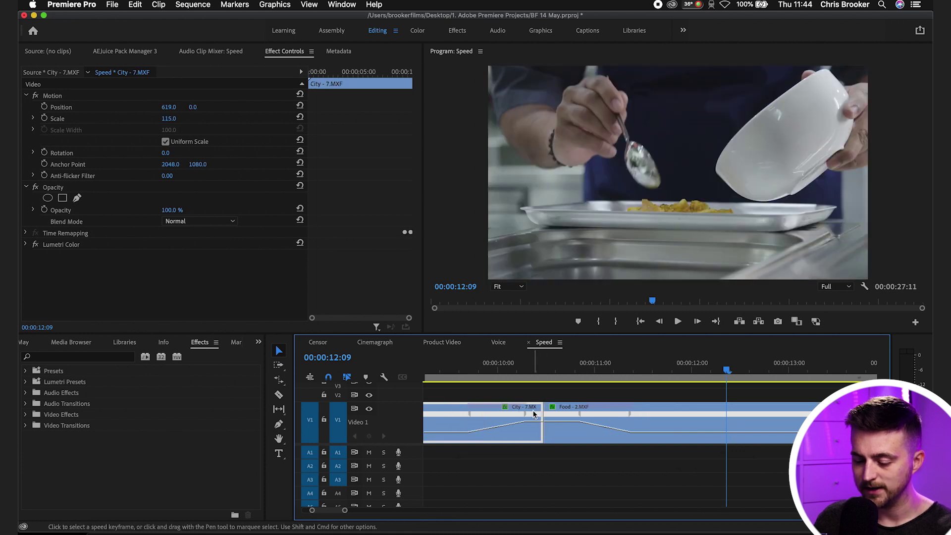
# Razor off the leftover sliver at the City–Food join, ripple delete it, and review the transition
pyautogui.press('c')
pyautogui.click(564, 412)
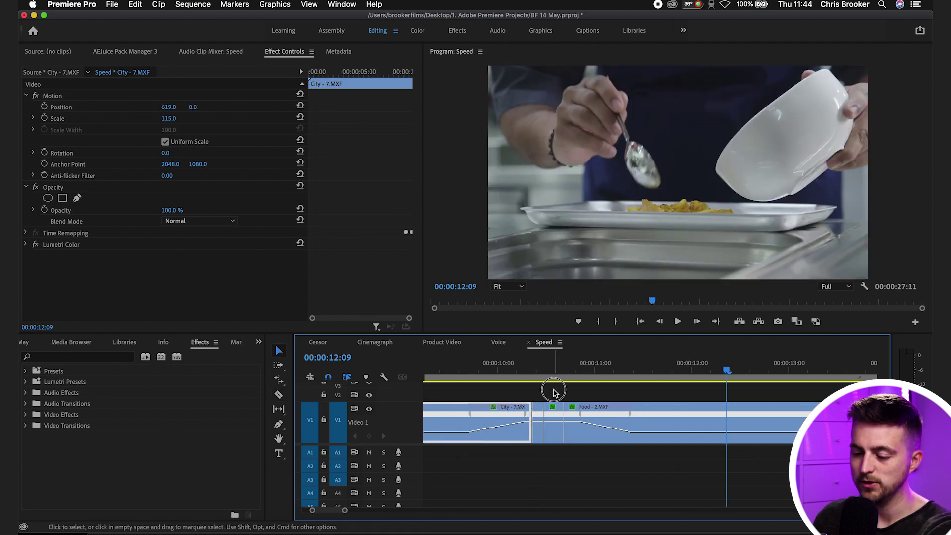
pyautogui.press('v')
pyautogui.click(547, 414)
pyautogui.press('Delete')
pyautogui.click(545, 406)
pyautogui.press('Delete')
pyautogui.click(498, 370)
pyautogui.click(445, 373)
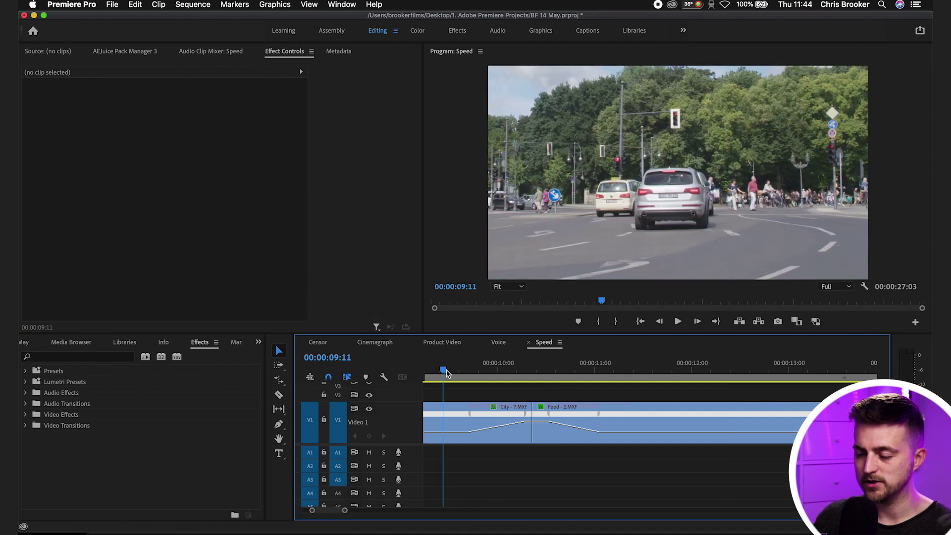
pyautogui.press('space')
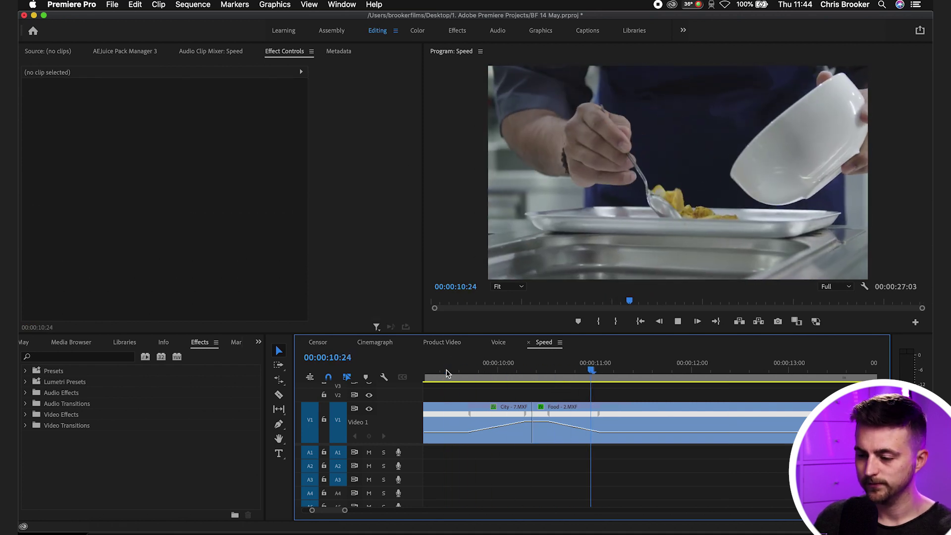
pyautogui.press('space')
# Set the City clip's Scale to 50 with Position reset to 960, 540, and play the sequence
pyautogui.press('\\')
pyautogui.click(519, 369)
pyautogui.click(514, 411)
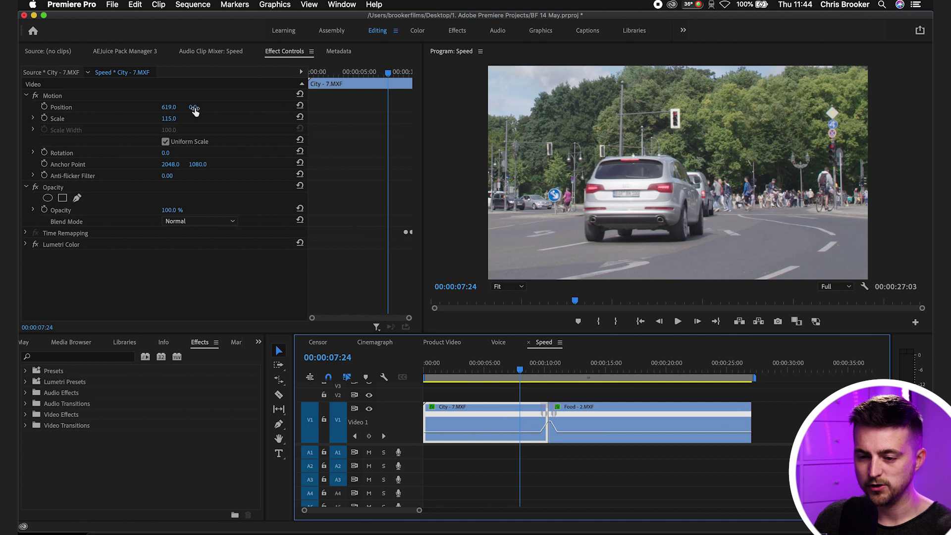
pyautogui.click(195, 109)
pyautogui.write('50')
pyautogui.press('Return')
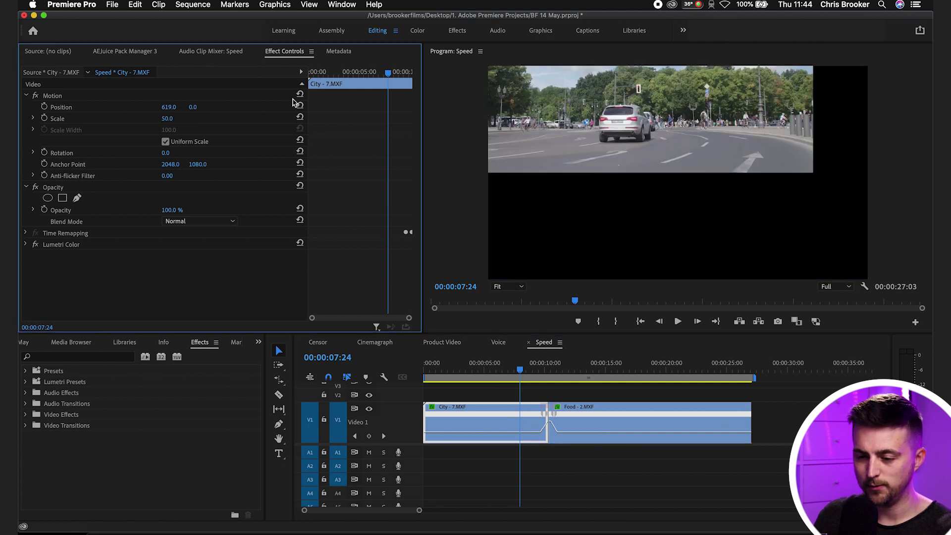
pyautogui.click(300, 107)
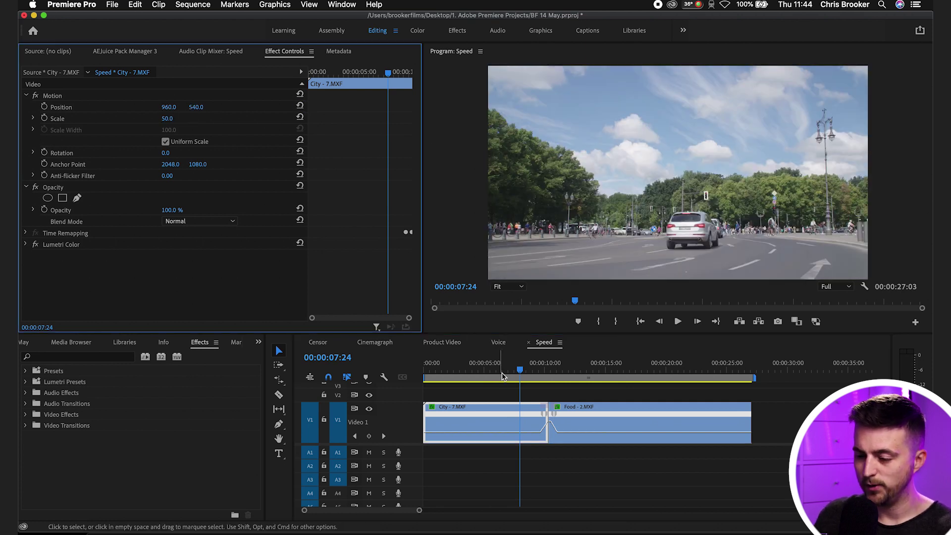
pyautogui.click(462, 374)
pyautogui.press('space')
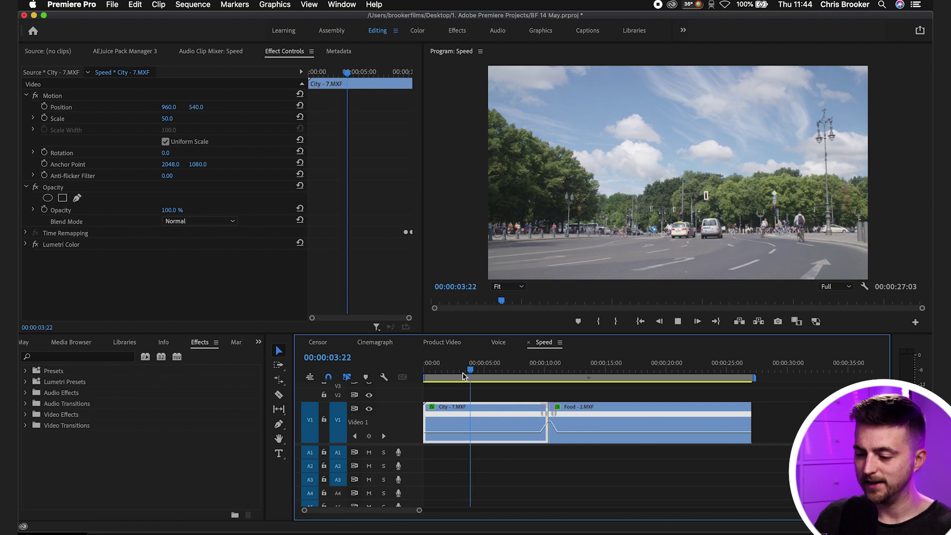